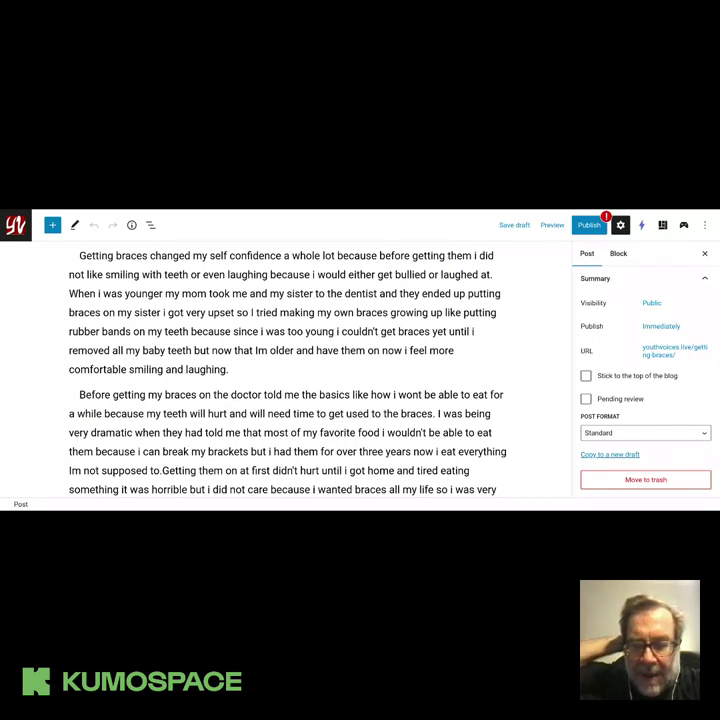
# Read through the draft post about getting braces and review its post settings and publishing checklist
pyautogui.scroll(-5, 290, 370)
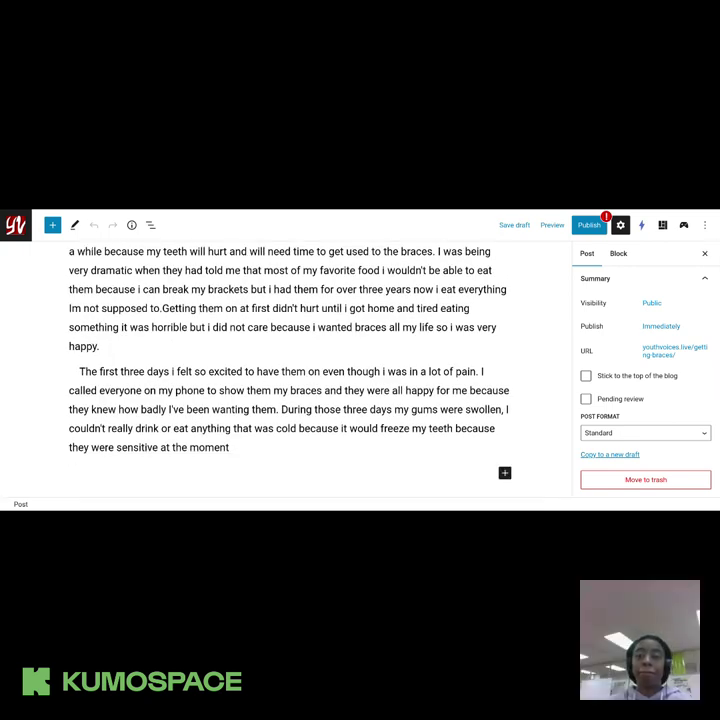
pyautogui.scroll(3, 290, 370)
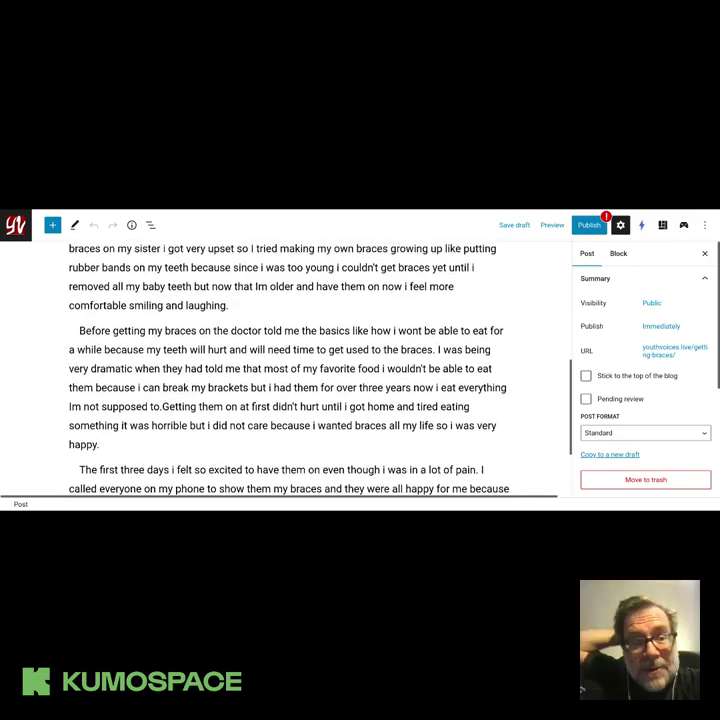
pyautogui.scroll(3, 290, 370)
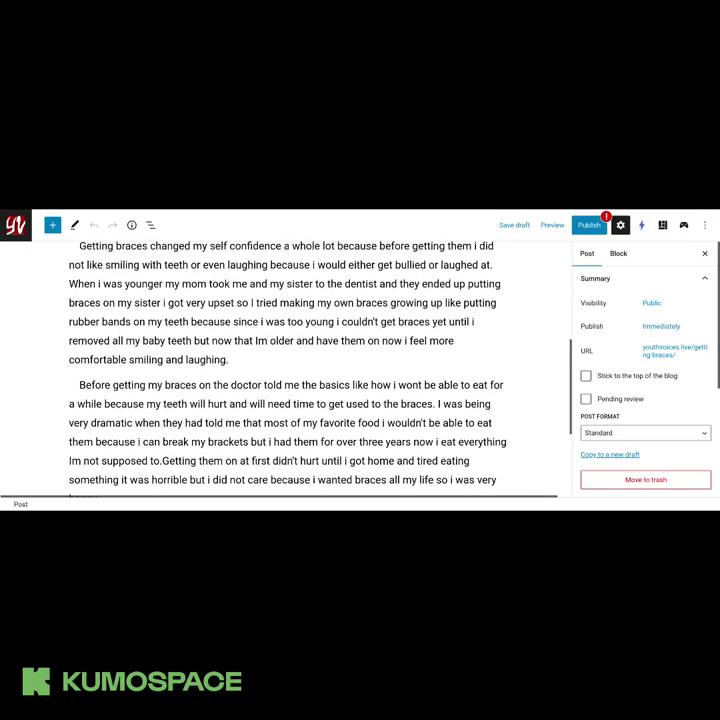
pyautogui.scroll(-1, 290, 370)
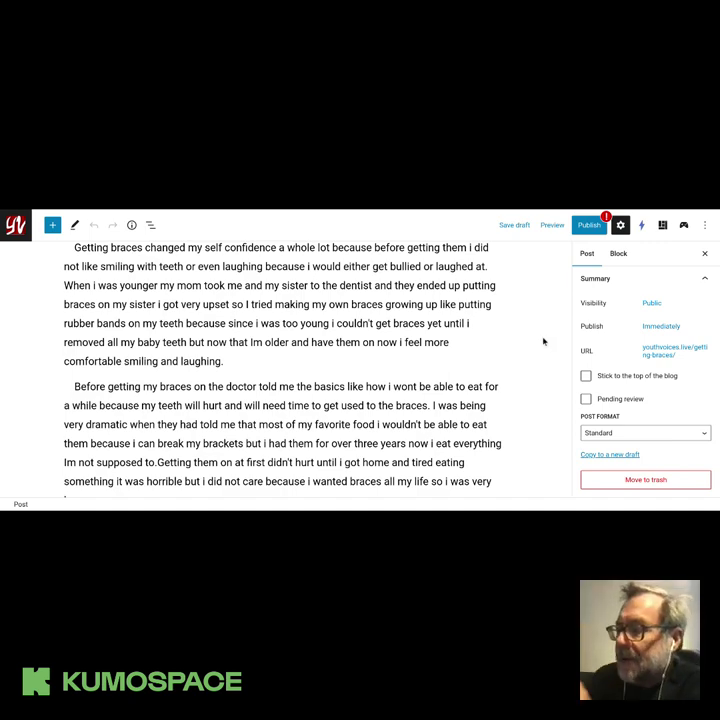
pyautogui.scroll(1, 543, 341)
pyautogui.scroll(-1, 543, 341)
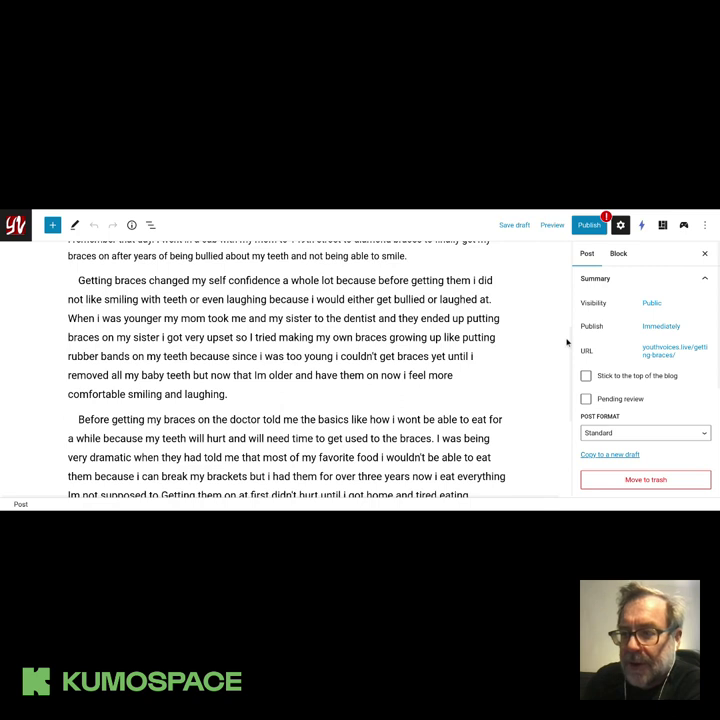
pyautogui.scroll(-4, 646, 387)
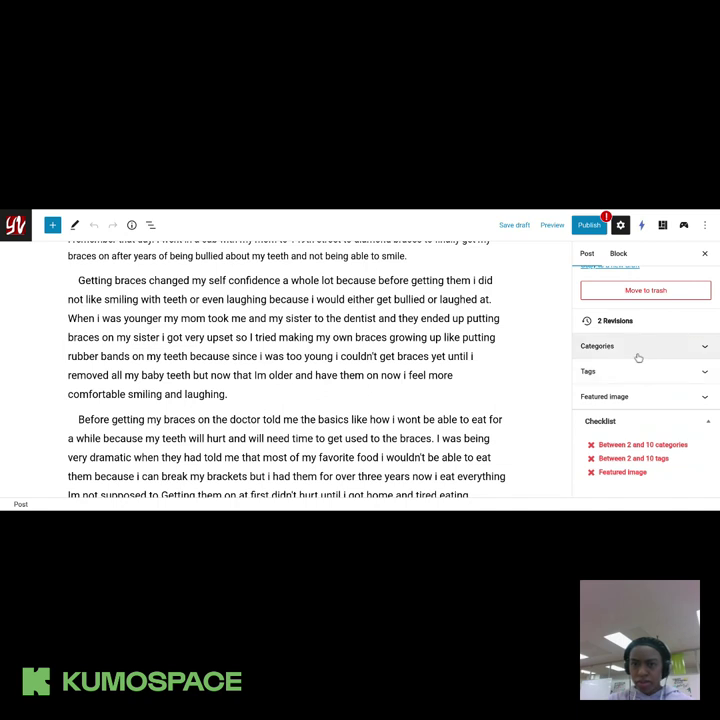
pyautogui.scroll(2, 638, 357)
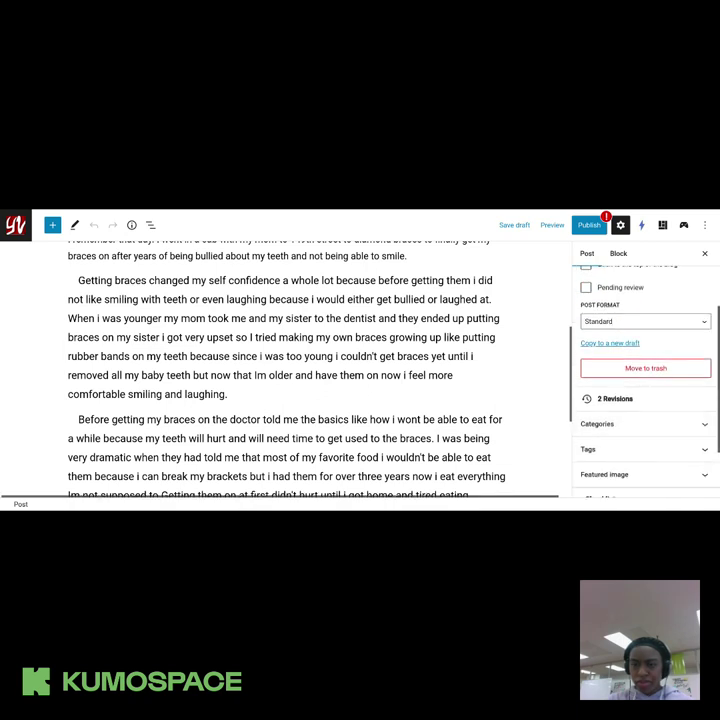
# Load the AI Mojo template "[Genre 02] Turning Point Narrative: Text-to-Image Prompt for a Memory" and start on its turning point memory field
pyautogui.click(685, 227)
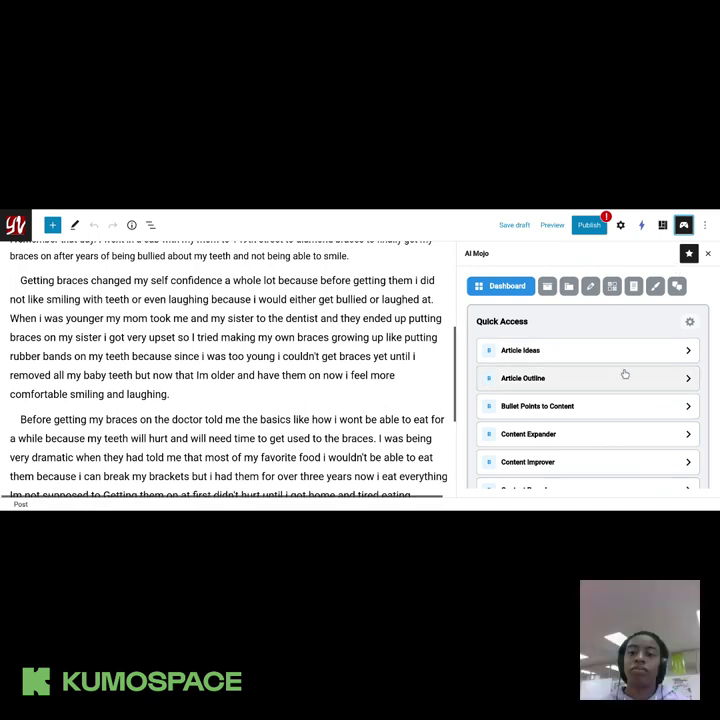
pyautogui.click(548, 287)
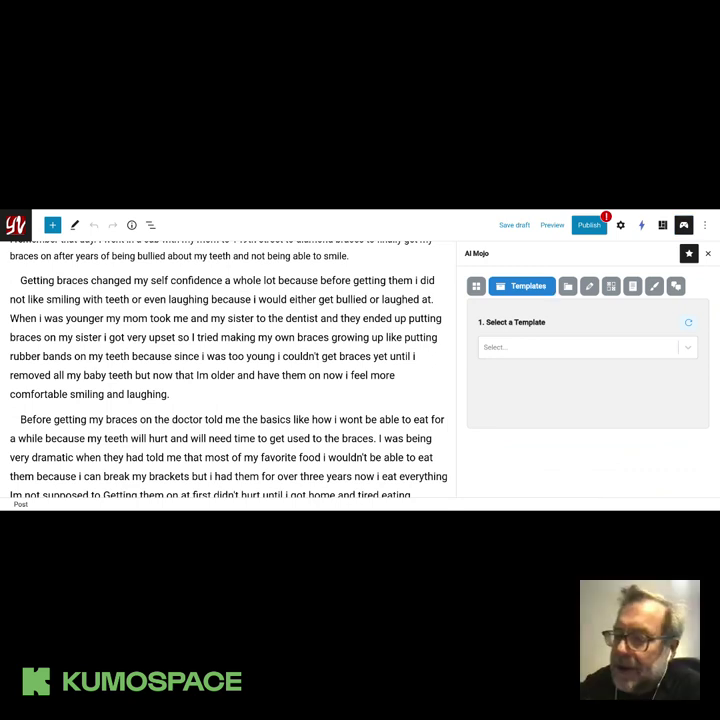
pyautogui.click(572, 346)
pyautogui.write('genre')
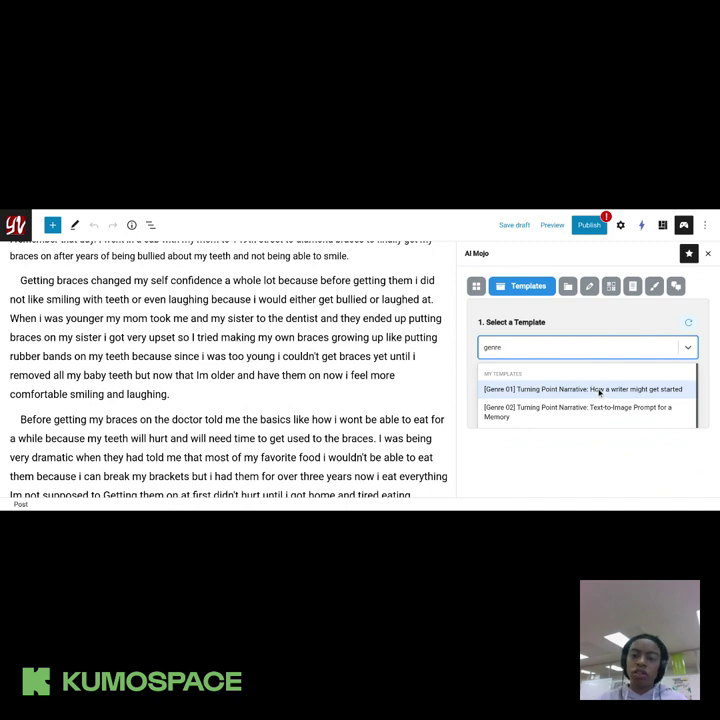
pyautogui.scroll(-1, 602, 402)
pyautogui.scroll(1, 603, 406)
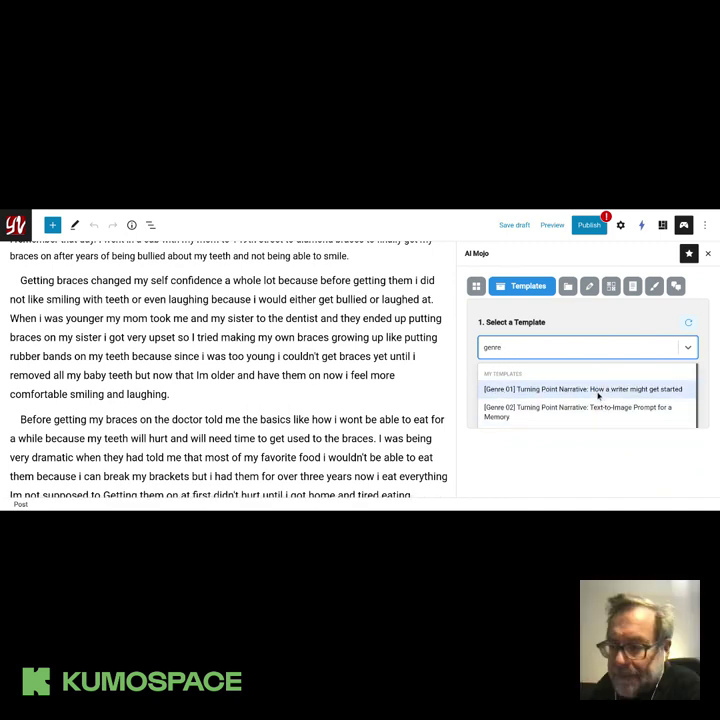
pyautogui.click(600, 409)
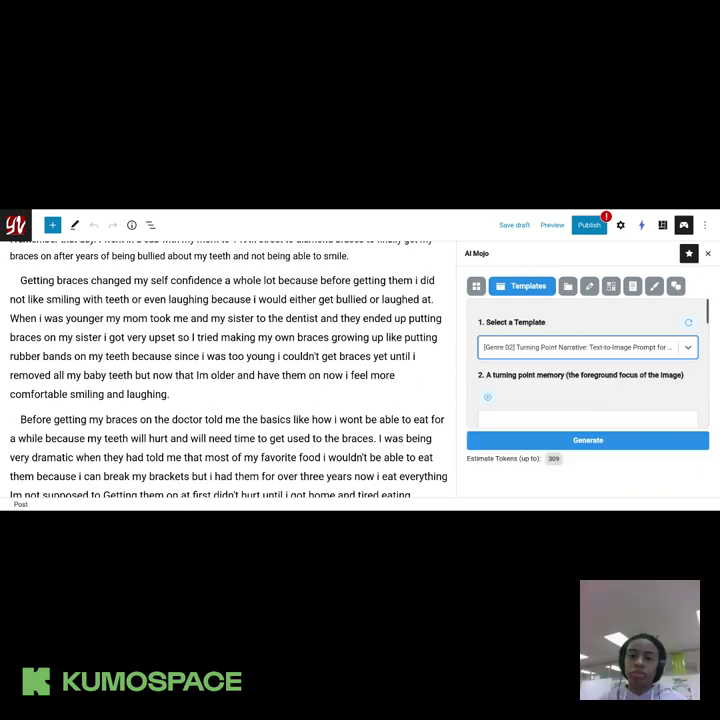
pyautogui.scroll(-3, 587, 370)
pyautogui.scroll(1, 587, 370)
pyautogui.scroll(-1, 587, 370)
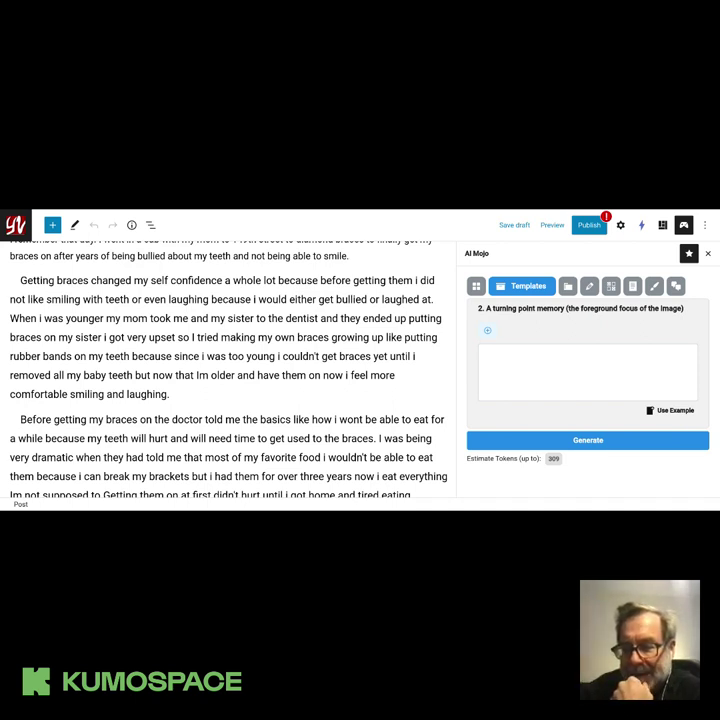
pyautogui.click(562, 351)
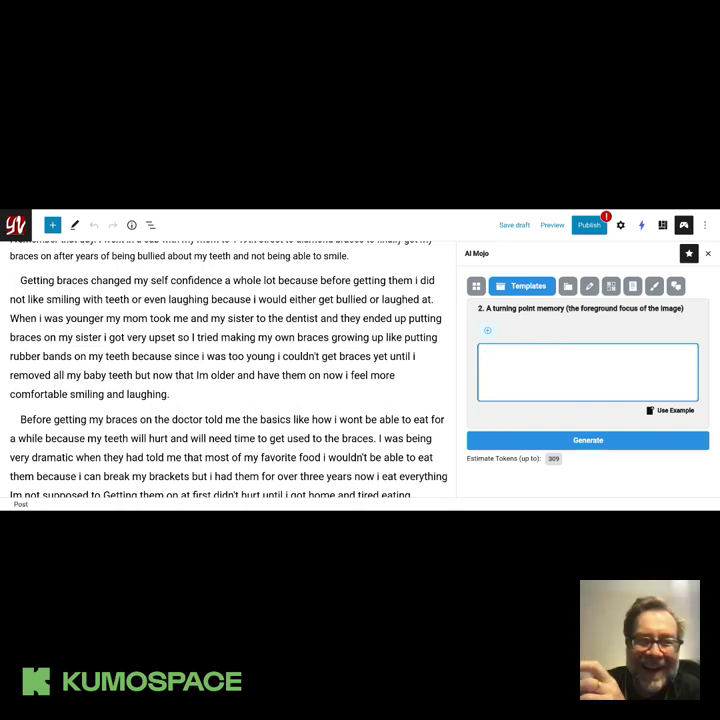
pyautogui.write('yo')
pyautogui.press('BackSpace')
pyautogui.press('BackSpace')
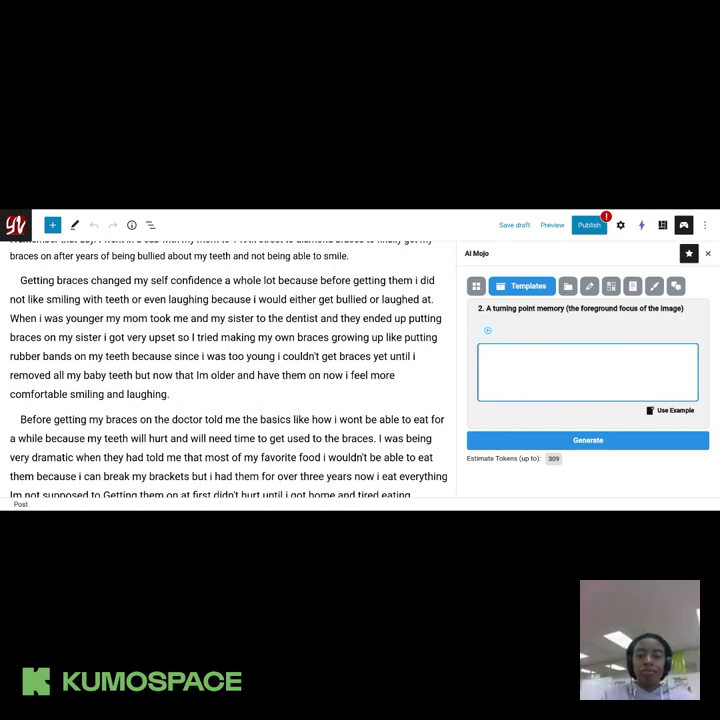
pyautogui.write('y')
pyautogui.press('BackSpace')
pyautogui.write('My teeth')
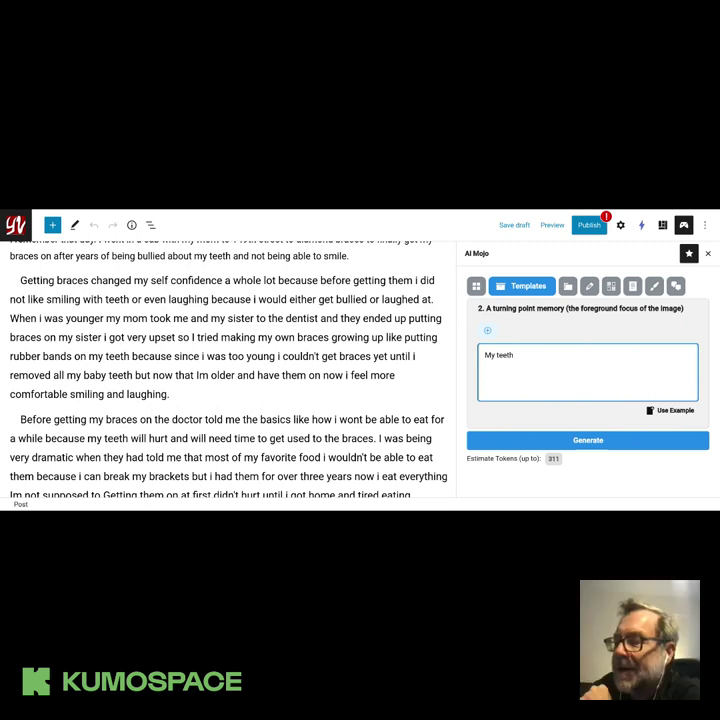
pyautogui.press('BackSpace')
pyautogui.press('BackSpace')
pyautogui.press('BackSpace')
pyautogui.press('BackSpace')
pyautogui.press('BackSpace')
pyautogui.press('BackSpace')
pyautogui.press('BackSpace')
pyautogui.press('BackSpace')
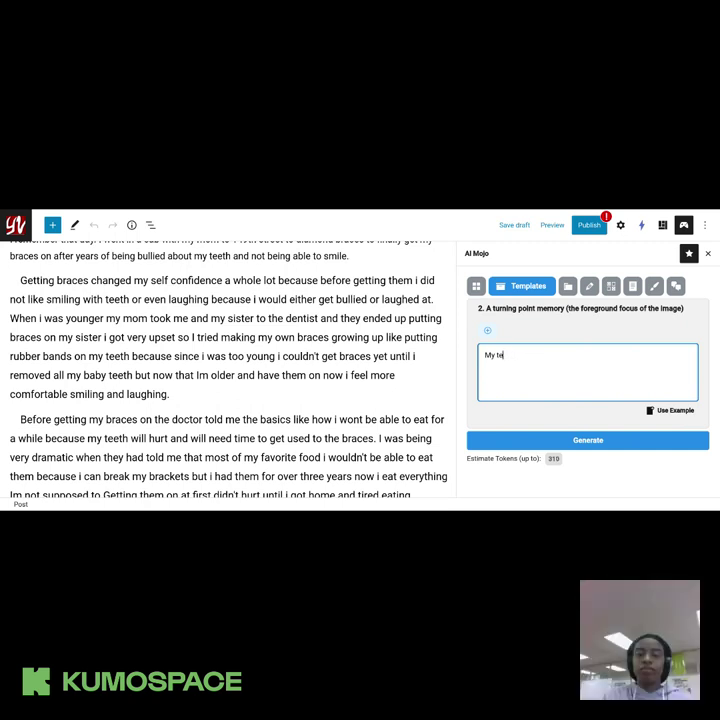
# Enter "The teeth of a fourteen year old girl" as the turning point memory in the image's foreground
pyautogui.write('the')
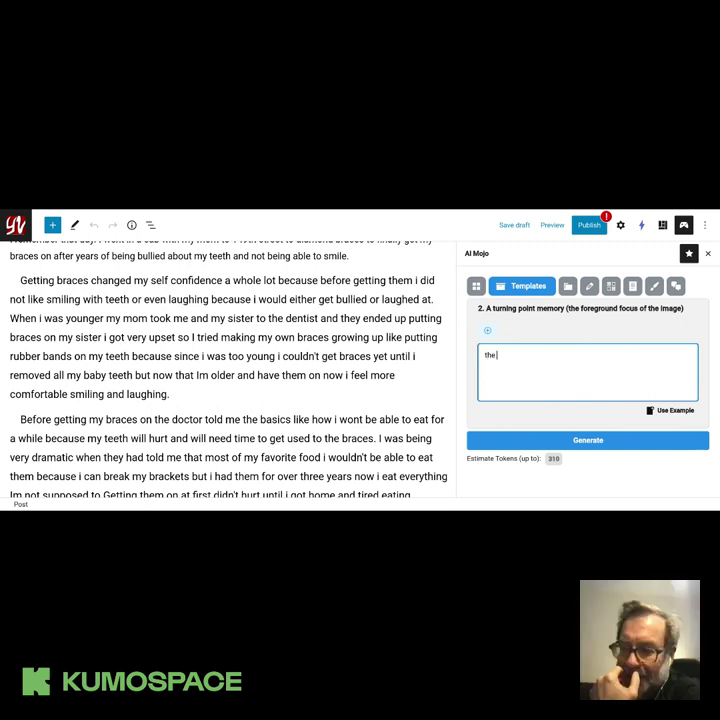
pyautogui.write(' teeth of')
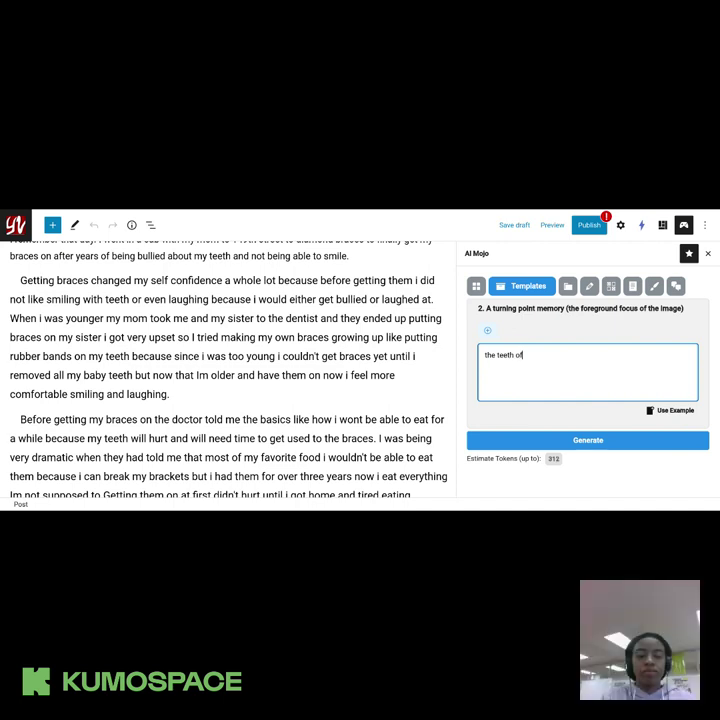
pyautogui.write(' a four')
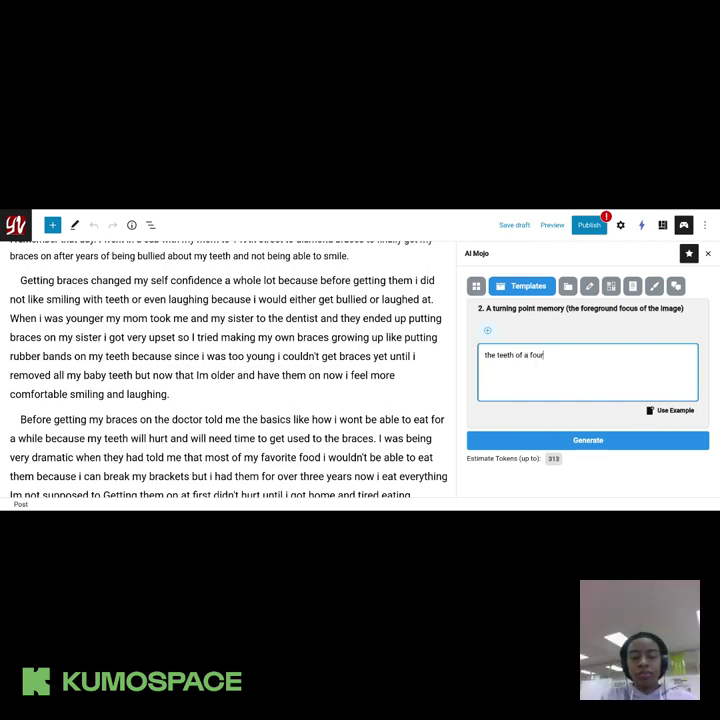
pyautogui.write('teen y')
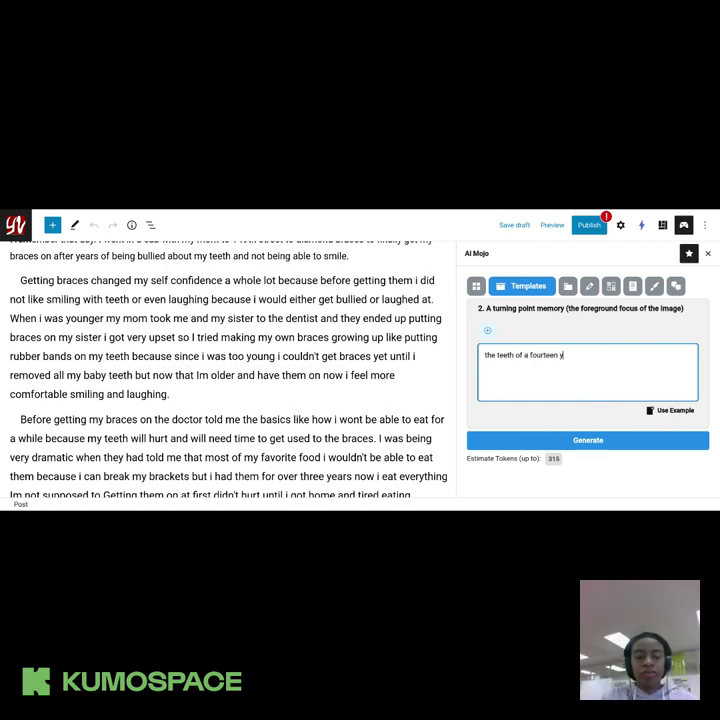
pyautogui.write('ear old gi')
pyautogui.write('rl')
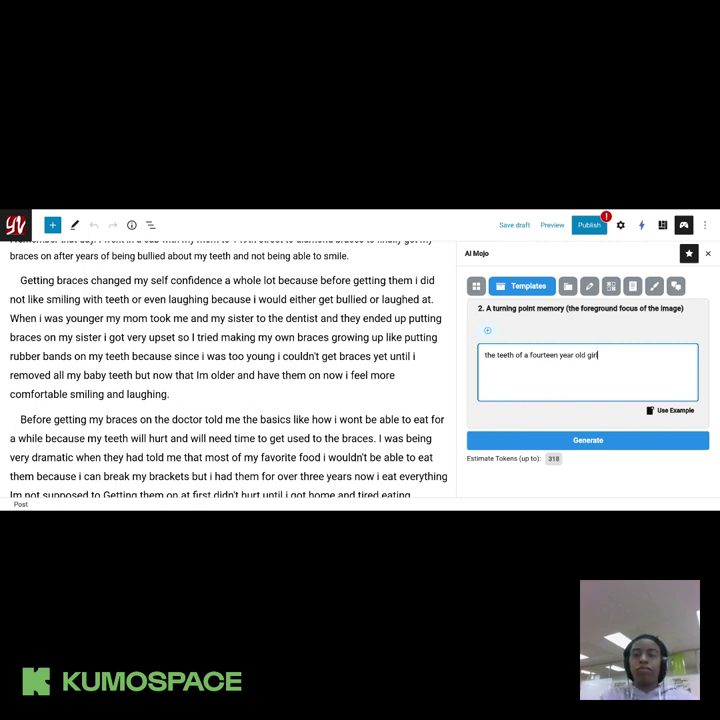
pyautogui.click(487, 356)
pyautogui.press('BackSpace')
pyautogui.write('T')
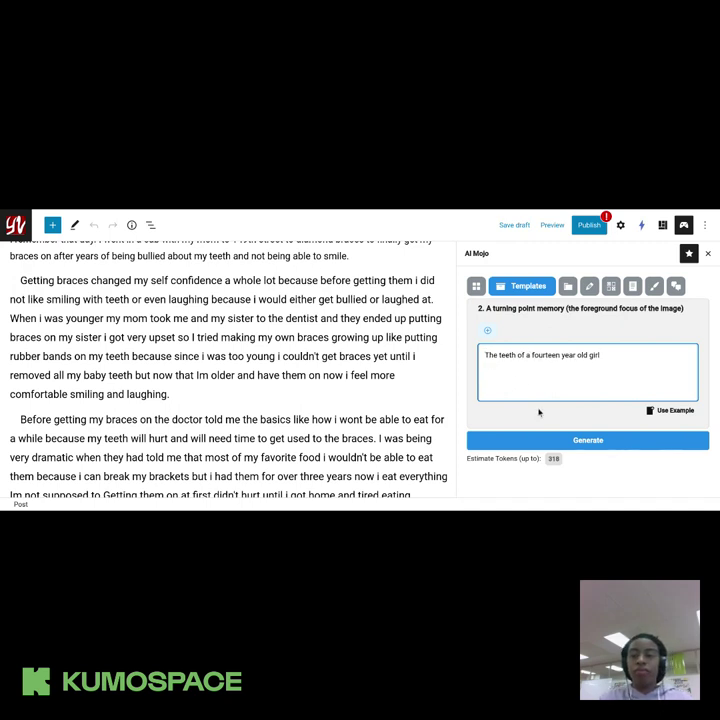
pyautogui.click(605, 364)
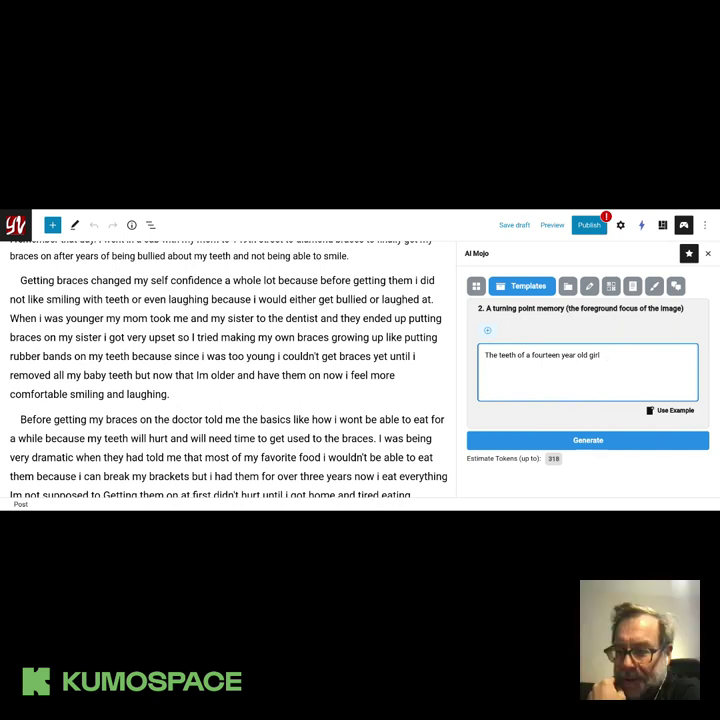
# Fill in the image background field with text beginning "Dentist chairs and orth"
pyautogui.scroll(2, 605, 364)
pyautogui.scroll(-5, 604, 374)
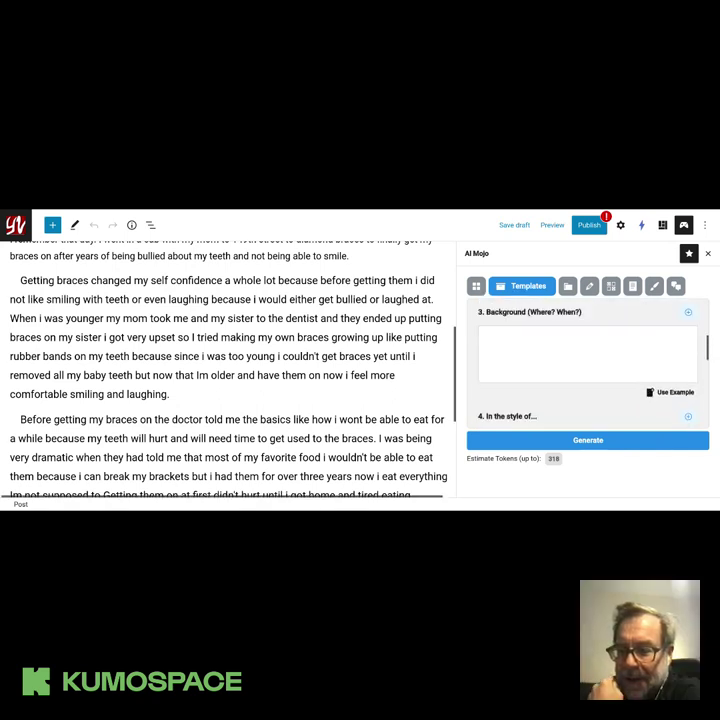
pyautogui.click(604, 375)
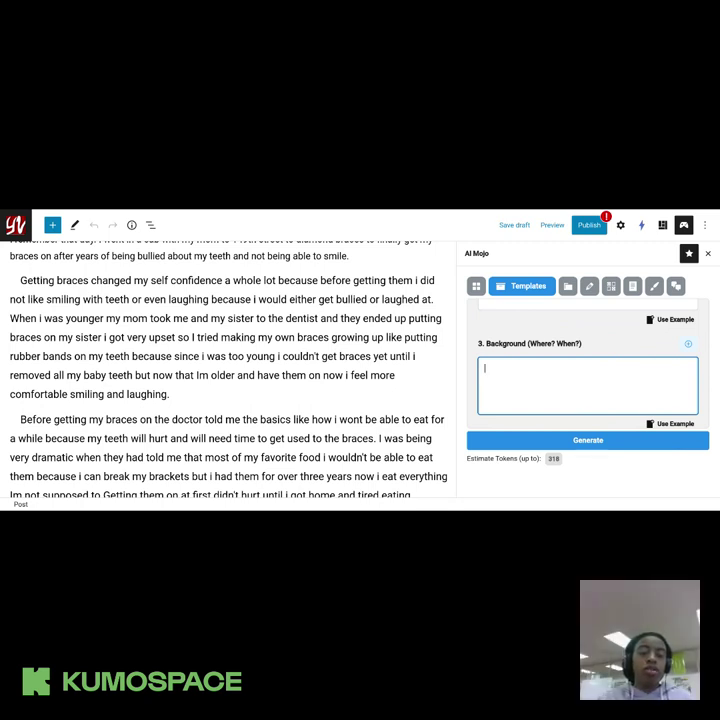
pyautogui.write('D')
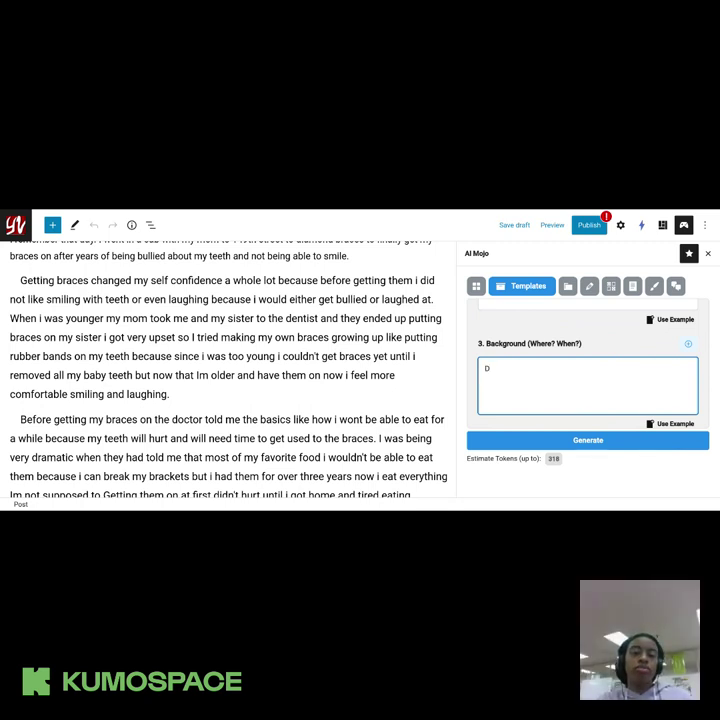
pyautogui.write('E')
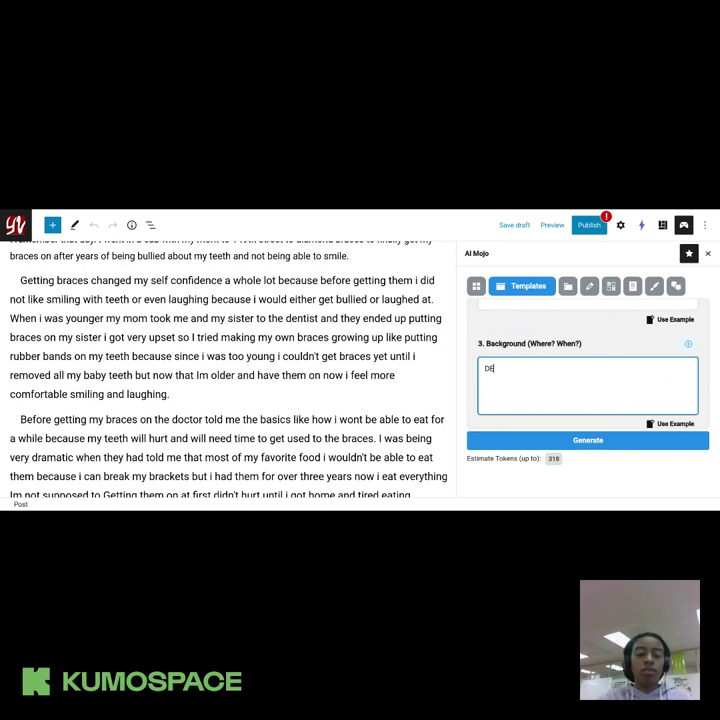
pyautogui.press('BackSpace')
pyautogui.write('en')
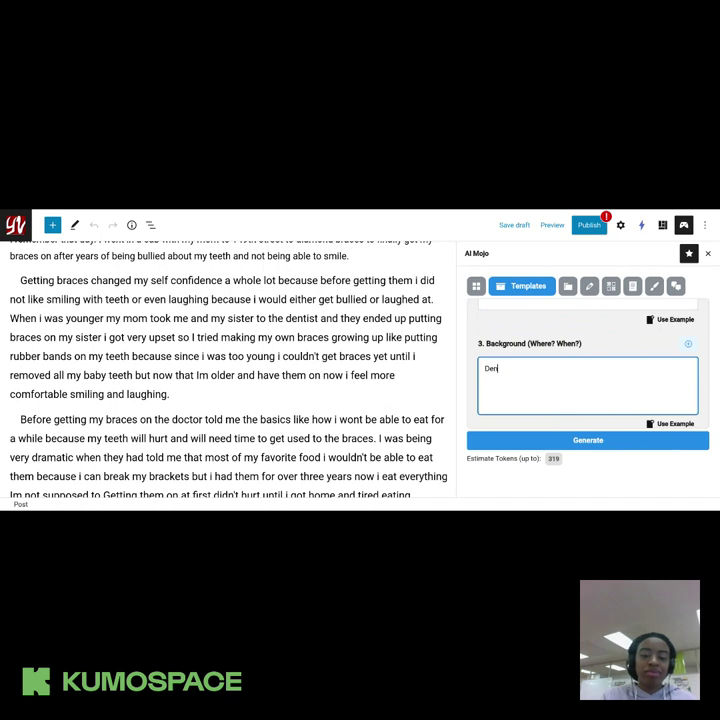
pyautogui.write('tist')
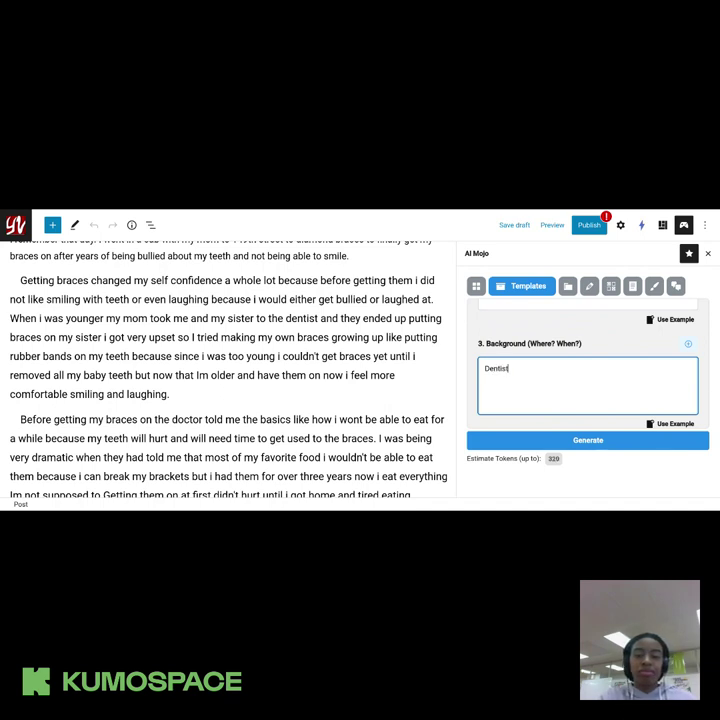
pyautogui.write(' c')
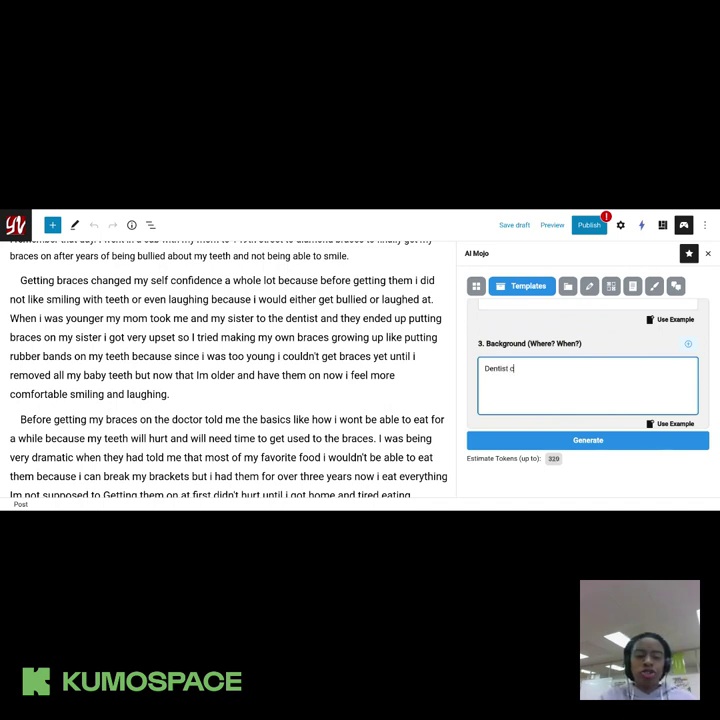
pyautogui.write('hairs')
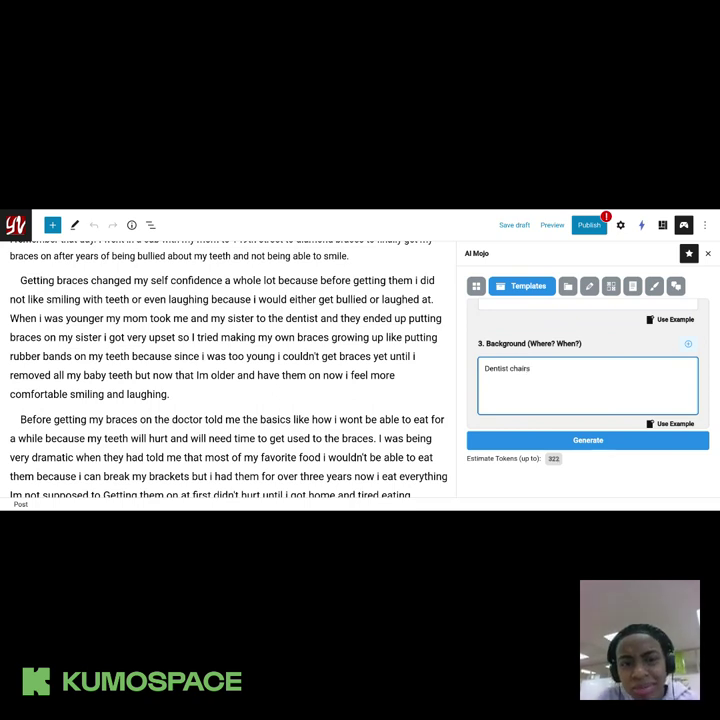
pyautogui.write(' and')
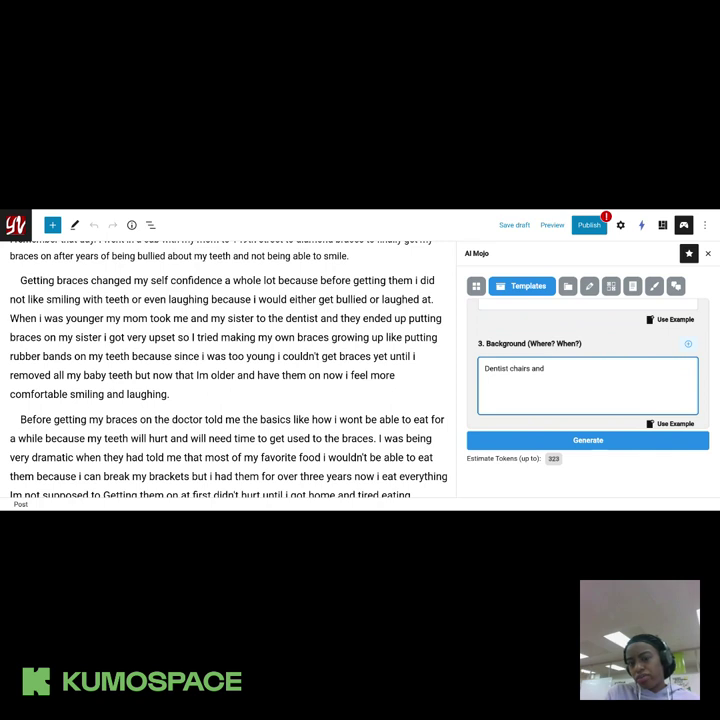
pyautogui.write('rtha')
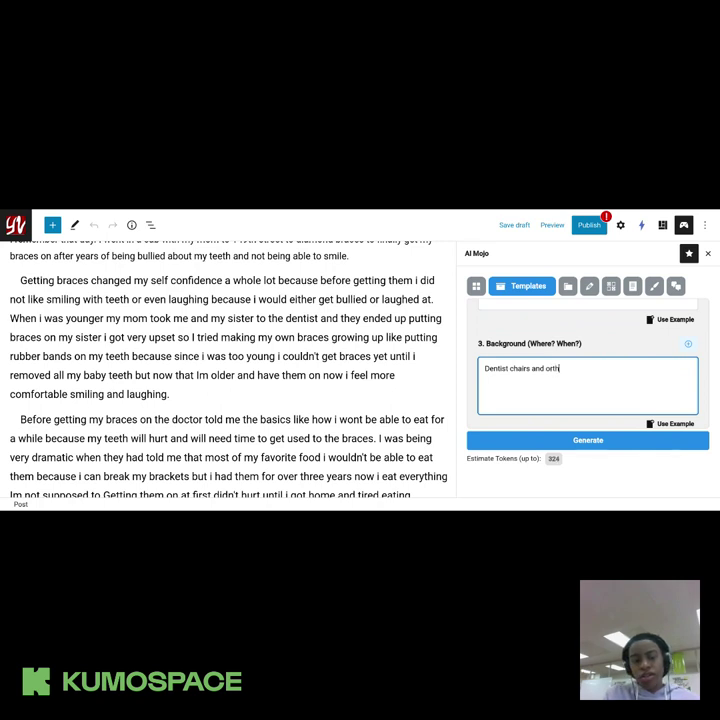
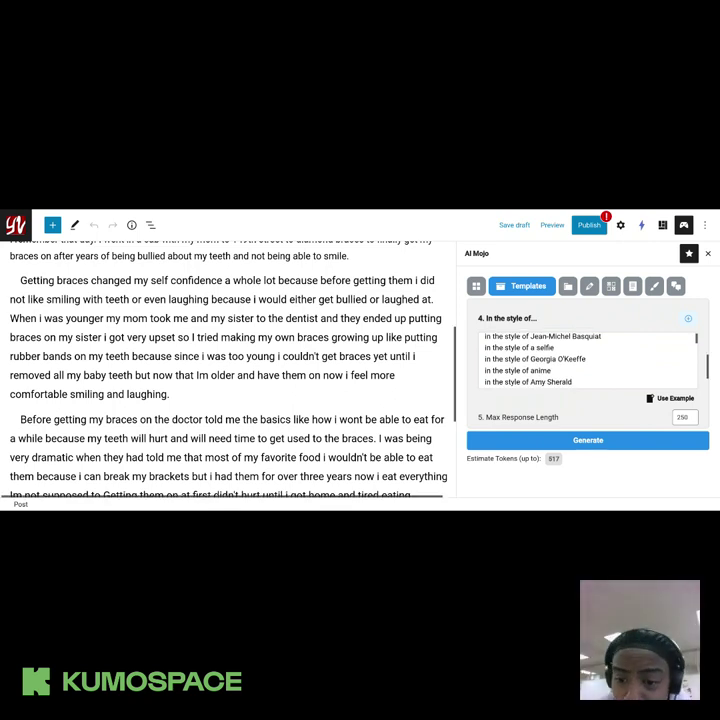
# Trim the example style list to the Faith Ringgold, Tom & Jerry and Bisa Butler lines, deleting all entries before and after them
pyautogui.scroll(-2, 588, 365)
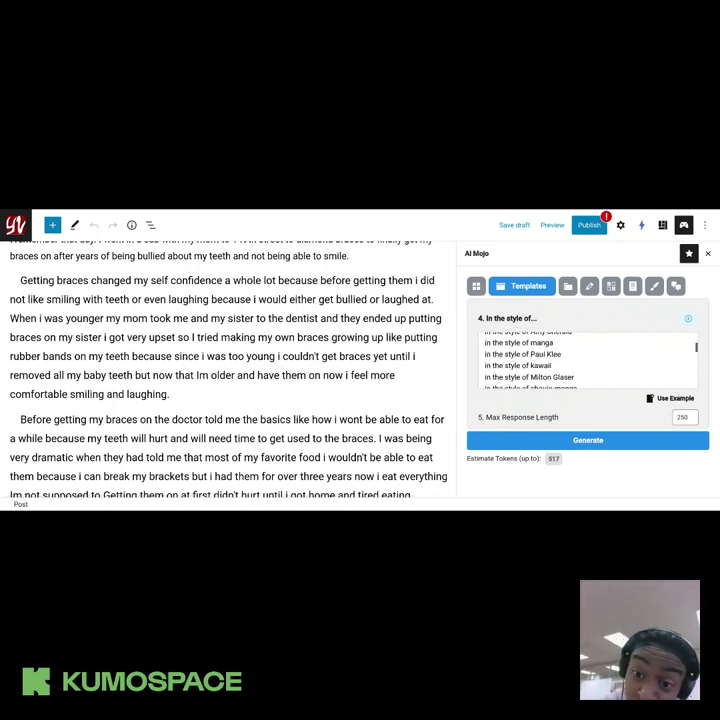
pyautogui.scroll(-2, 588, 362)
pyautogui.scroll(-2, 588, 362)
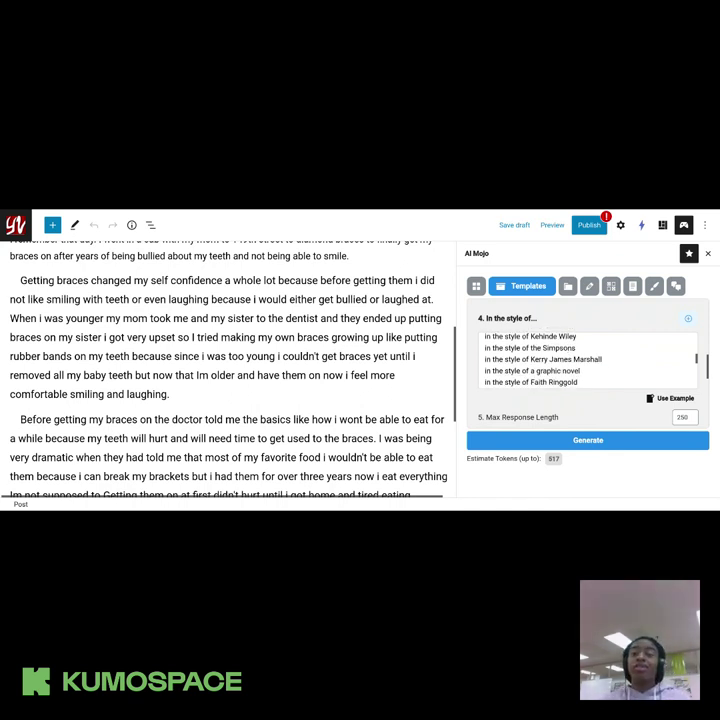
pyautogui.scroll(-3, 588, 360)
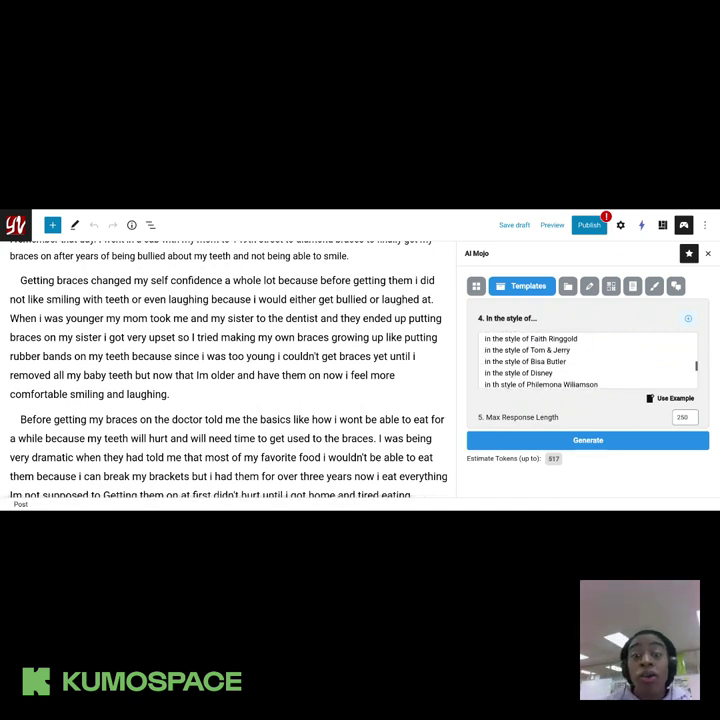
pyautogui.scroll(1, 570, 361)
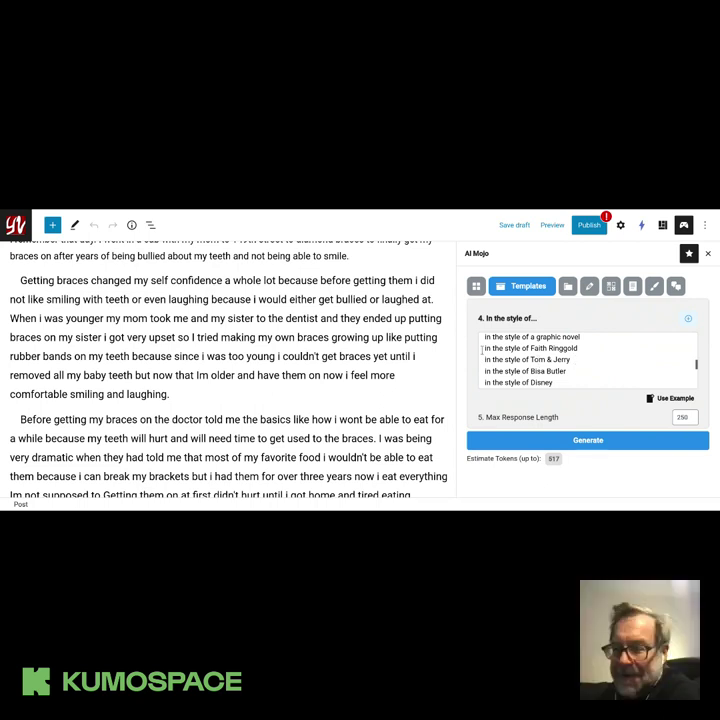
pyautogui.moveTo(482, 357); pyautogui.dragTo(577, 318)
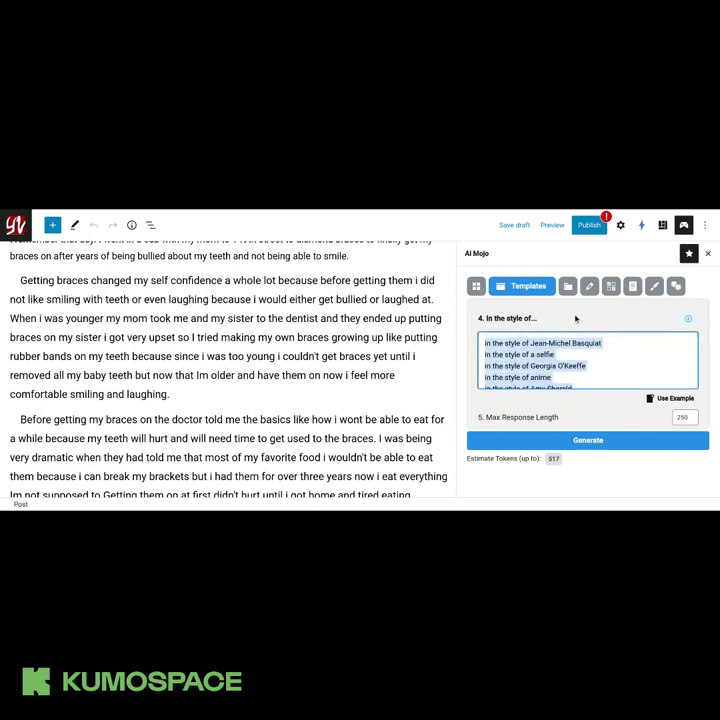
pyautogui.press('BackSpace')
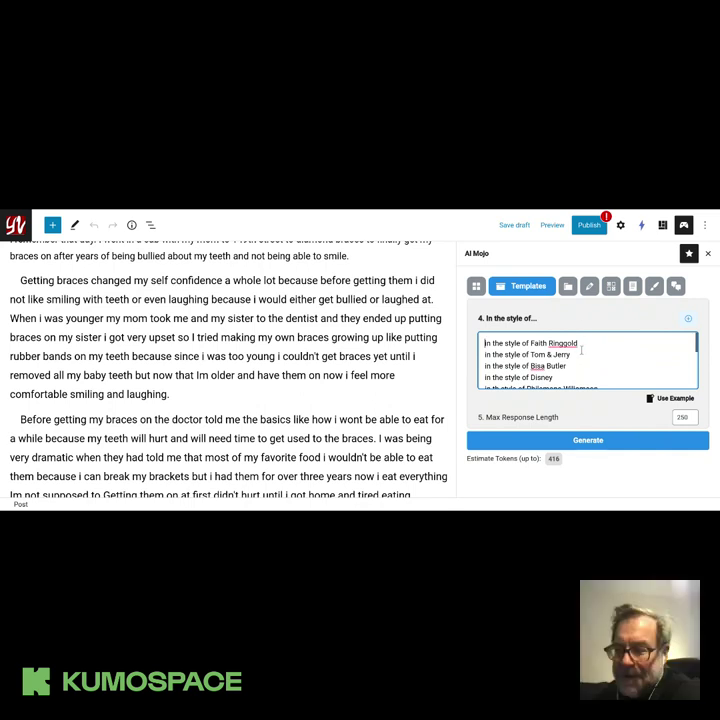
pyautogui.moveTo(497, 379); pyautogui.dragTo(495, 431)
pyautogui.press('BackSpace')
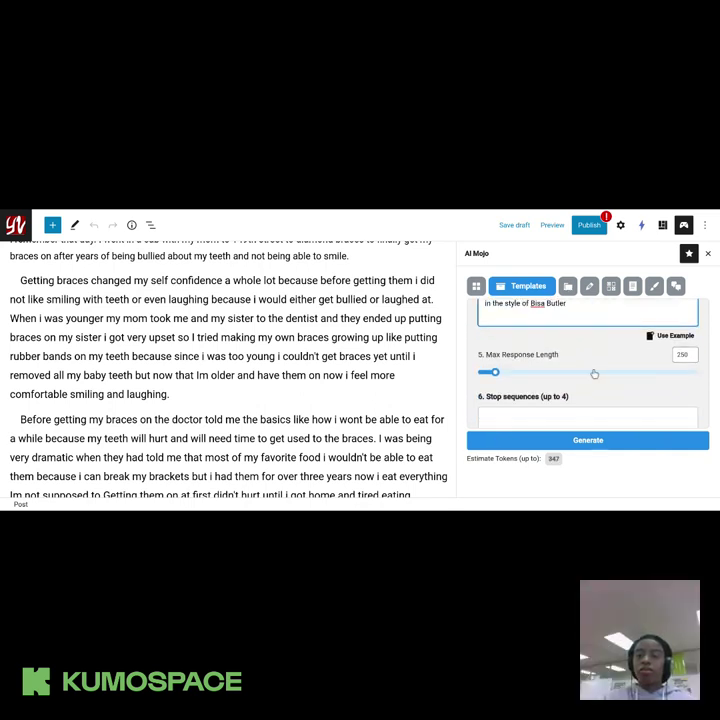
# Remove the Bisa Butler line from the style field and end the remaining text with "in the style of Tom & jerry"
pyautogui.scroll(2, 595, 373)
pyautogui.press('BackSpace')
pyautogui.press('BackSpace')
pyautogui.press('BackSpace')
pyautogui.press('BackSpace')
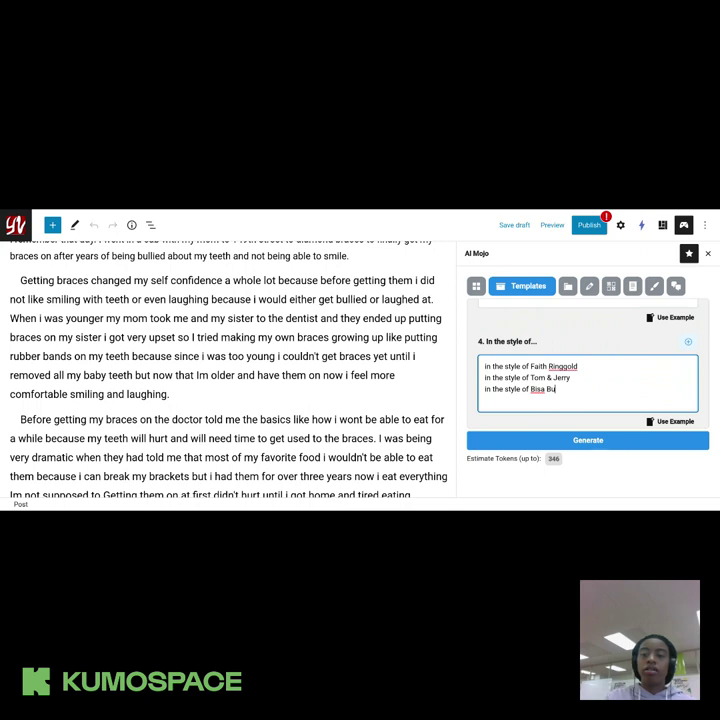
pyautogui.press('BackSpace')
pyautogui.press('BackSpace')
pyautogui.press('BackSpace')
pyautogui.press('BackSpace')
pyautogui.press('BackSpace')
pyautogui.press('BackSpace')
pyautogui.press('BackSpace')
pyautogui.press('BackSpace')
pyautogui.press('BackSpace')
pyautogui.press('BackSpace')
pyautogui.press('BackSpace')
pyautogui.press('BackSpace')
pyautogui.press('BackSpace')
pyautogui.press('BackSpace')
pyautogui.press('BackSpace')
pyautogui.press('BackSpace')
pyautogui.press('BackSpace')
pyautogui.press('BackSpace')
pyautogui.press('BackSpace')
pyautogui.press('BackSpace')
pyautogui.press('BackSpace')
pyautogui.press('BackSpace')
pyautogui.press('BackSpace')
pyautogui.press('BackSpace')
pyautogui.press('BackSpace')
pyautogui.press('BackSpace')
pyautogui.press('BackSpace')
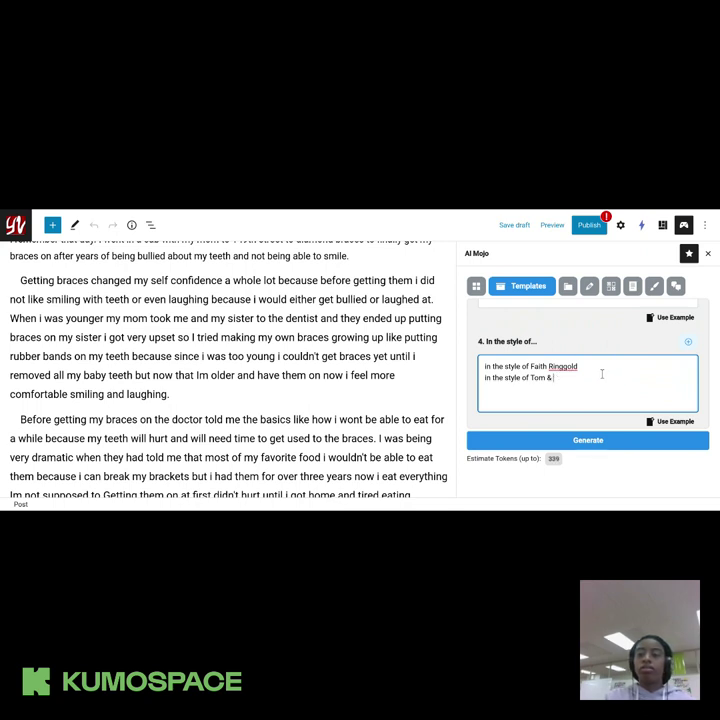
pyautogui.write('jerry')
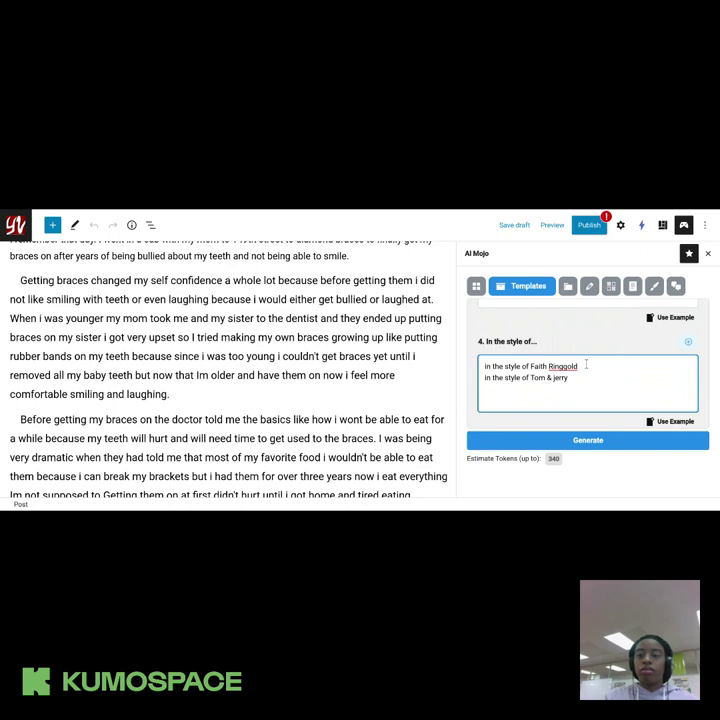
# Delete the Faith Ringgold line and its empty row from the style field, and generate the image prompts
pyautogui.moveTo(587, 365); pyautogui.dragTo(484, 366)
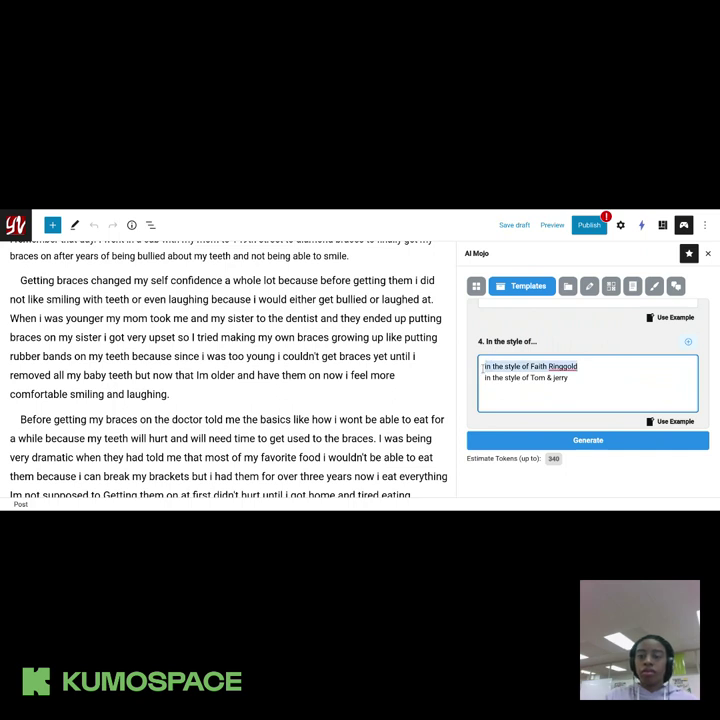
pyautogui.press('BackSpace')
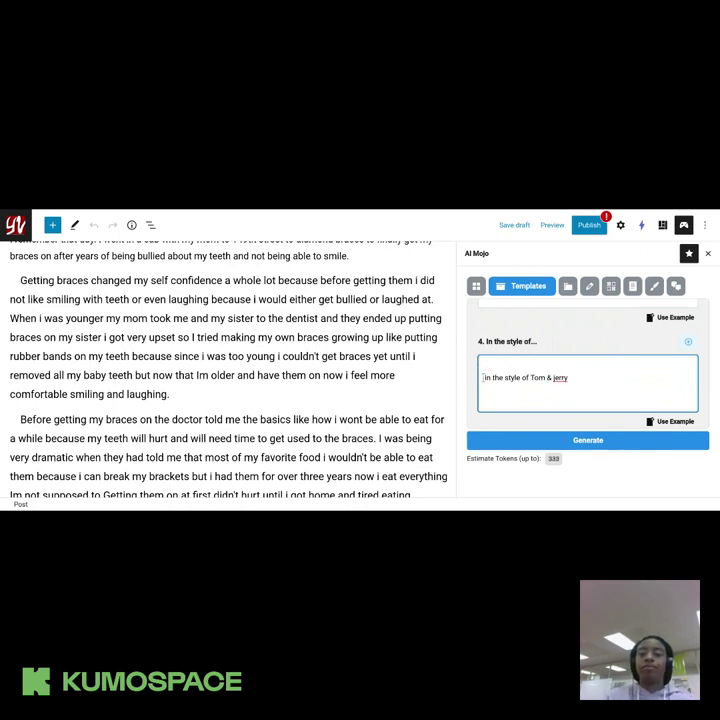
pyautogui.press('Delete')
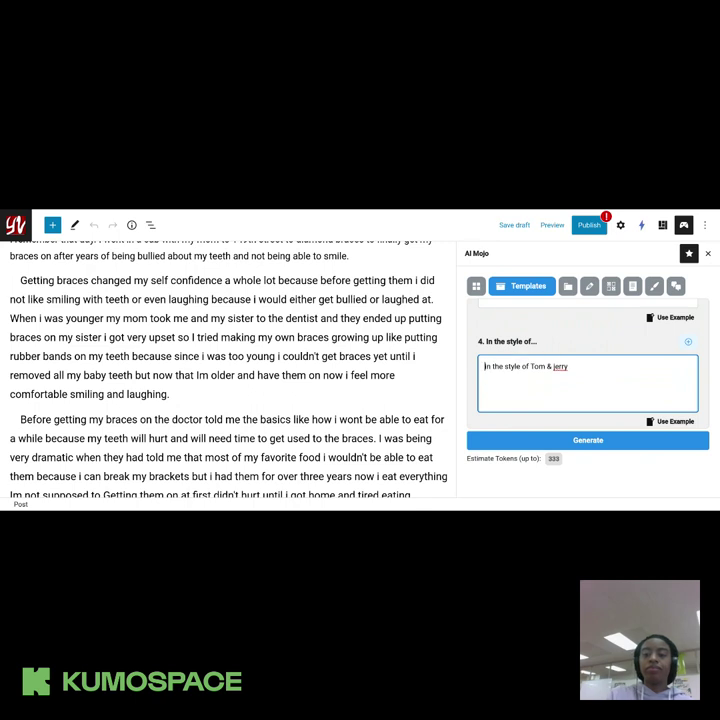
pyautogui.click(593, 446)
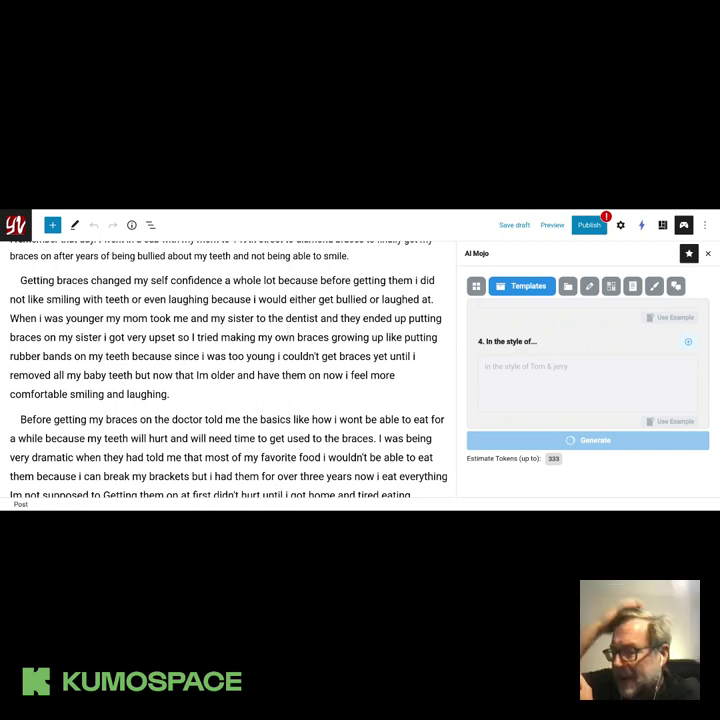
# Read through the first and second generated text-to-image prompts in the results
pyautogui.click(302, 337)
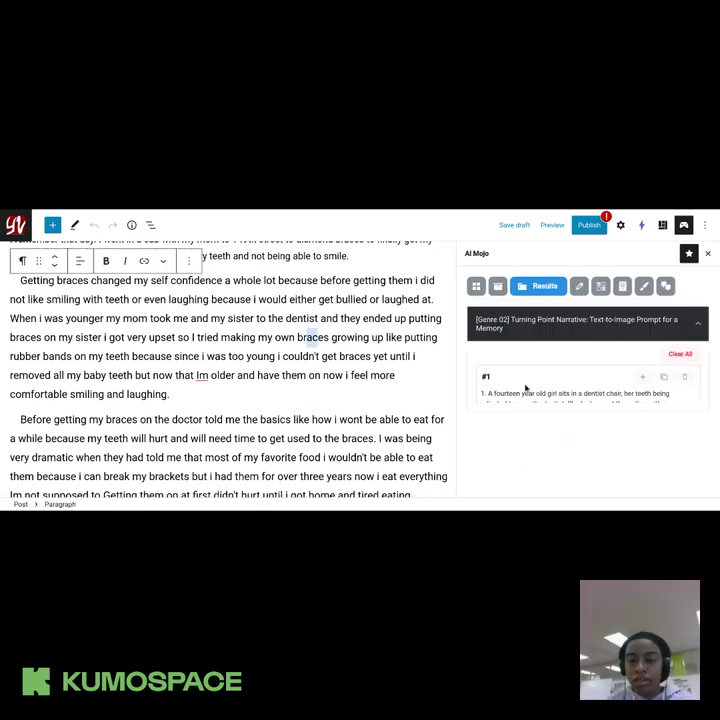
pyautogui.scroll(-2, 525, 388)
pyautogui.scroll(-2, 525, 388)
pyautogui.scroll(3, 525, 388)
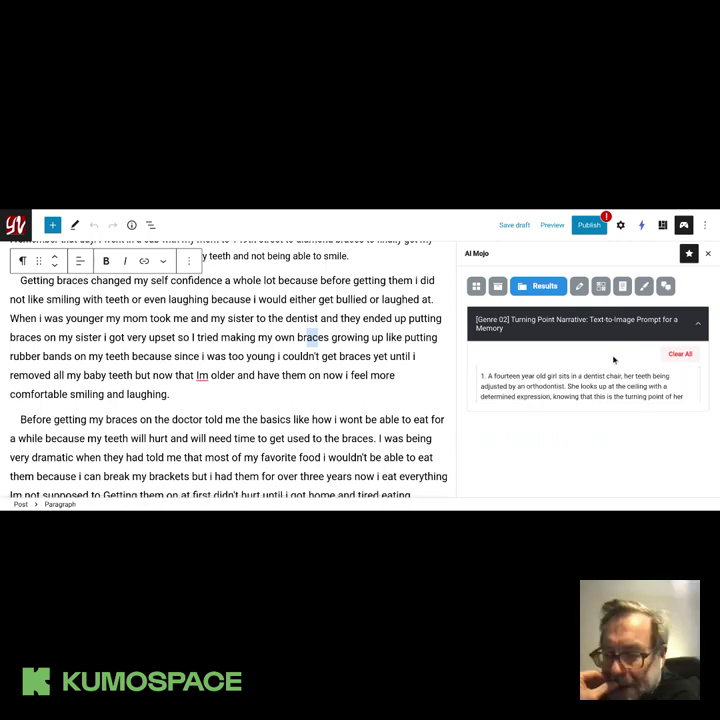
pyautogui.click(698, 324)
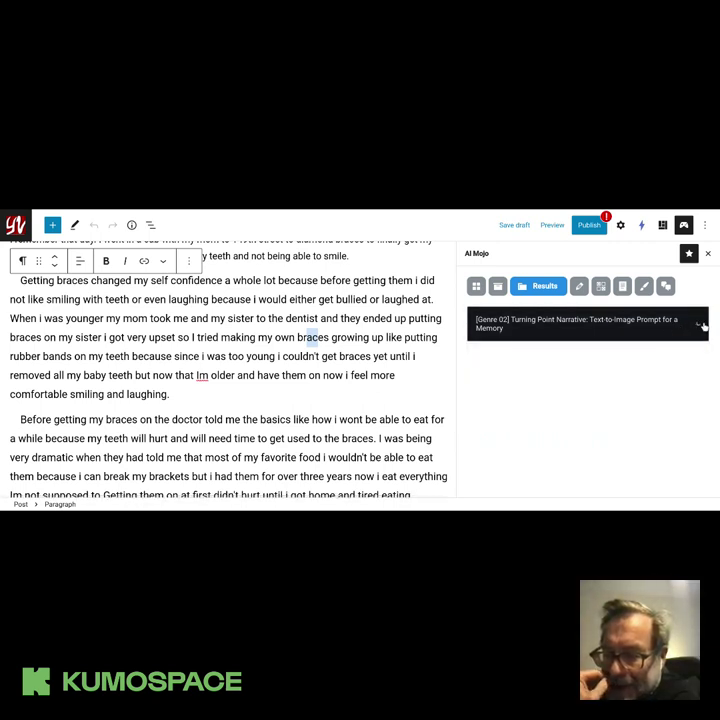
pyautogui.click(701, 325)
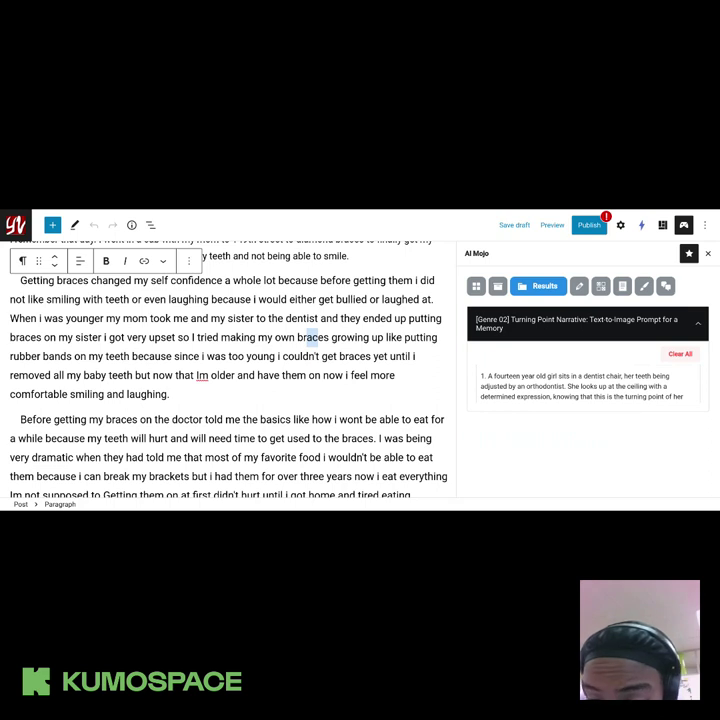
pyautogui.scroll(-3, 588, 385)
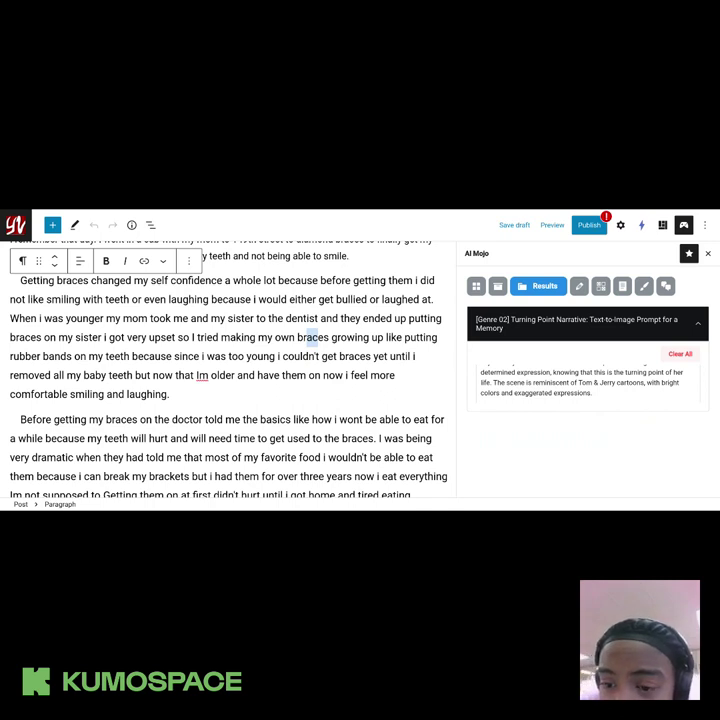
pyautogui.scroll(-2, 588, 380)
pyautogui.scroll(1, 588, 380)
pyautogui.scroll(-1, 588, 380)
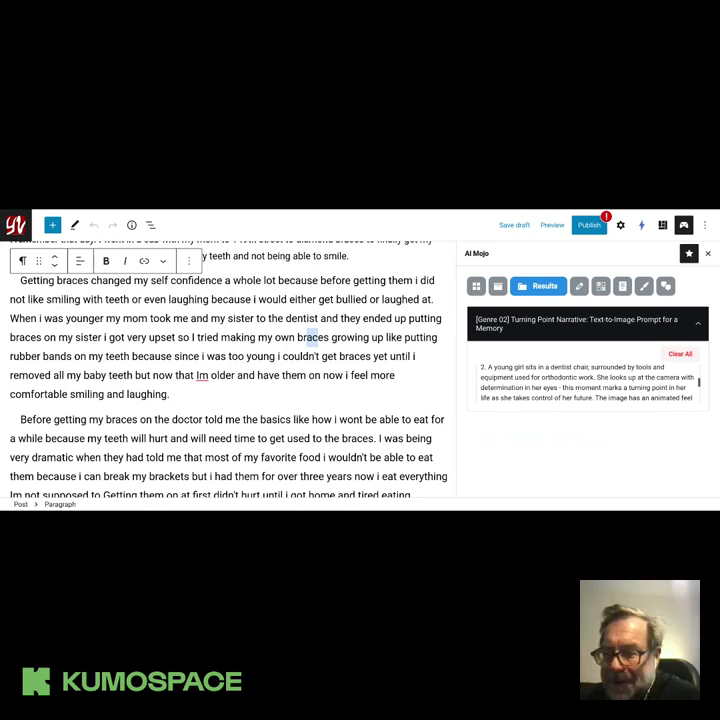
pyautogui.scroll(1, 588, 380)
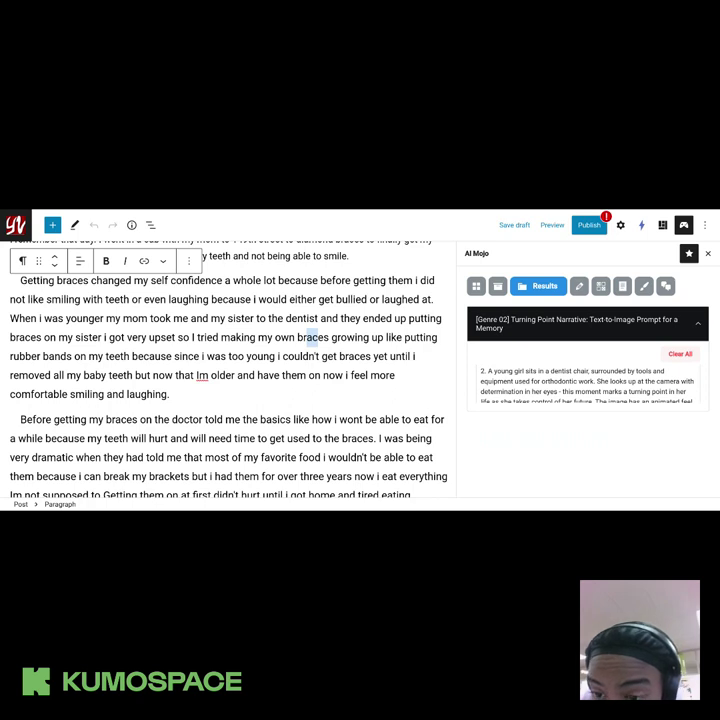
pyautogui.scroll(-1, 587, 385)
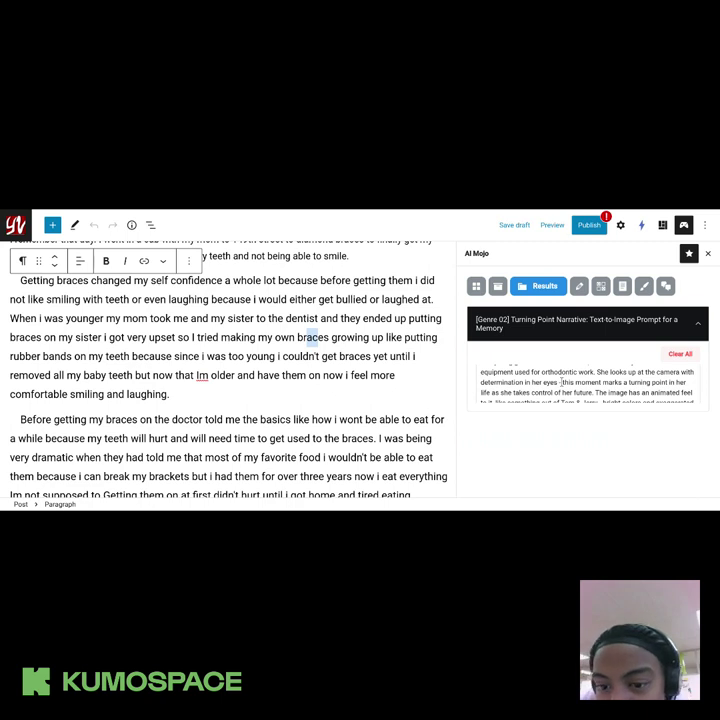
pyautogui.scroll(-2, 563, 385)
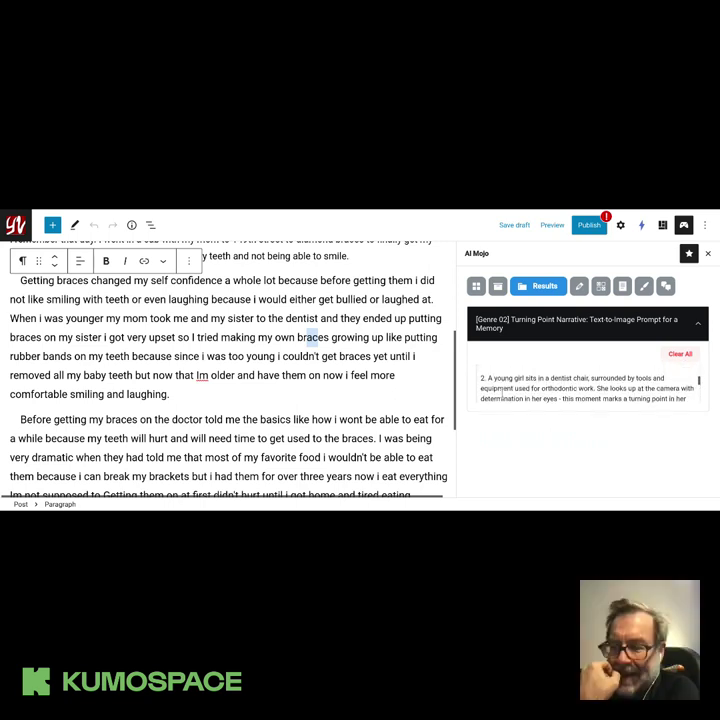
# Copy the second generated prompt, about the young girl in a dentist chair, into a new paragraph at the end of the post
pyautogui.moveTo(483, 378); pyautogui.dragTo(554, 390)
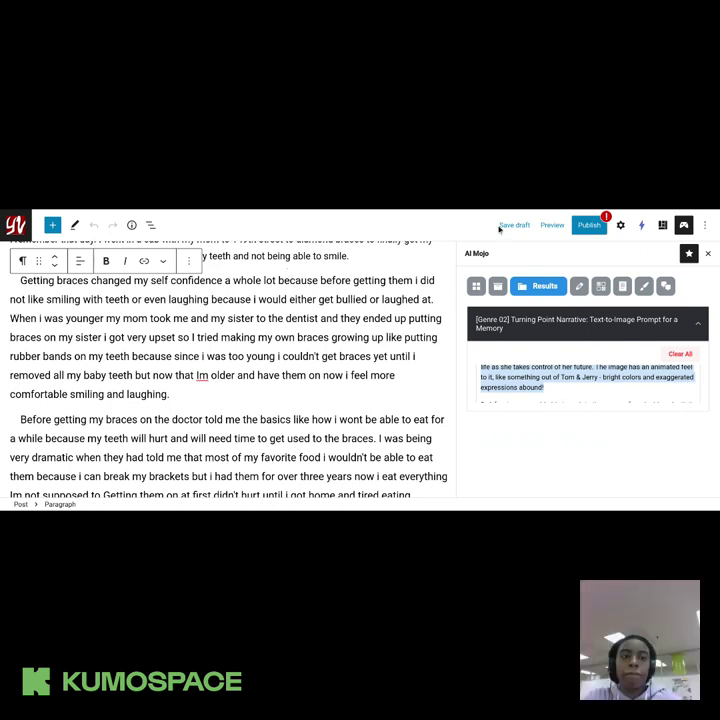
pyautogui.scroll(-3, 75, 374)
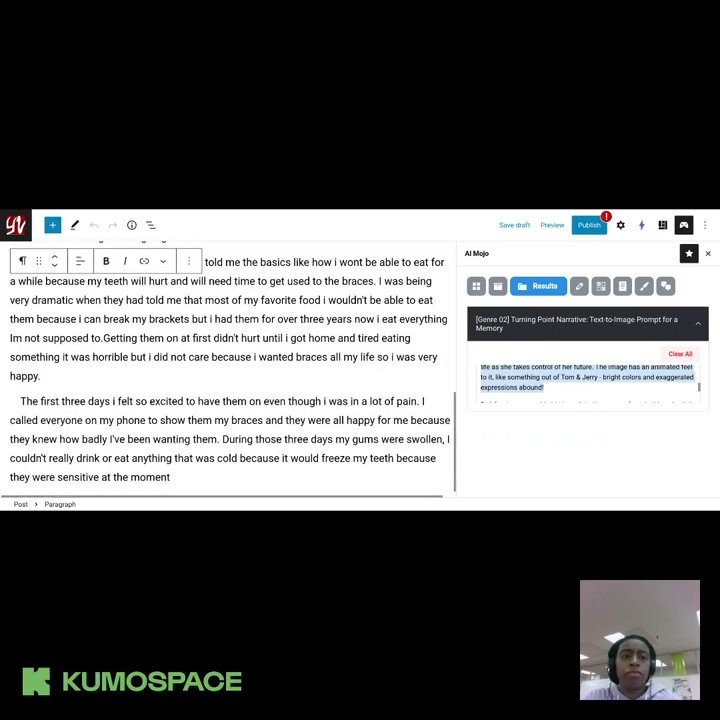
pyautogui.click(171, 478)
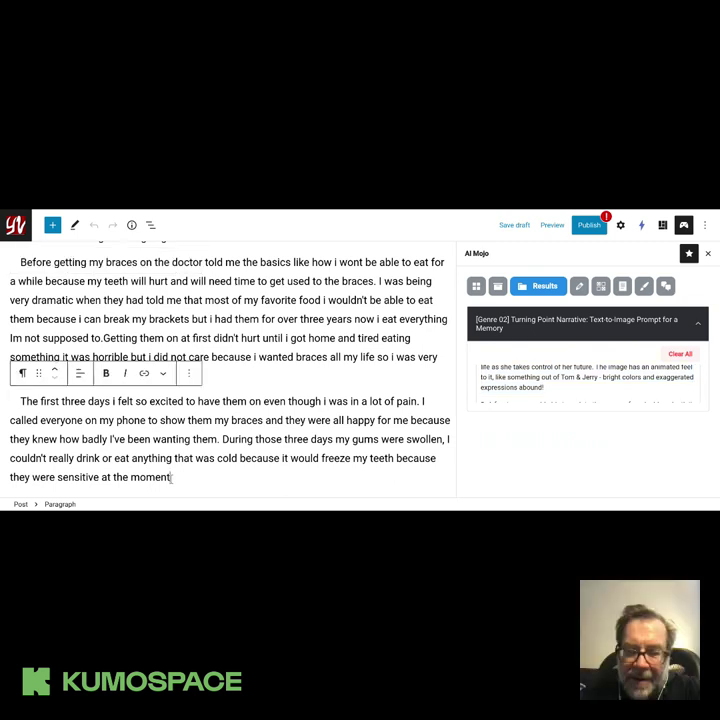
pyautogui.press('Return')
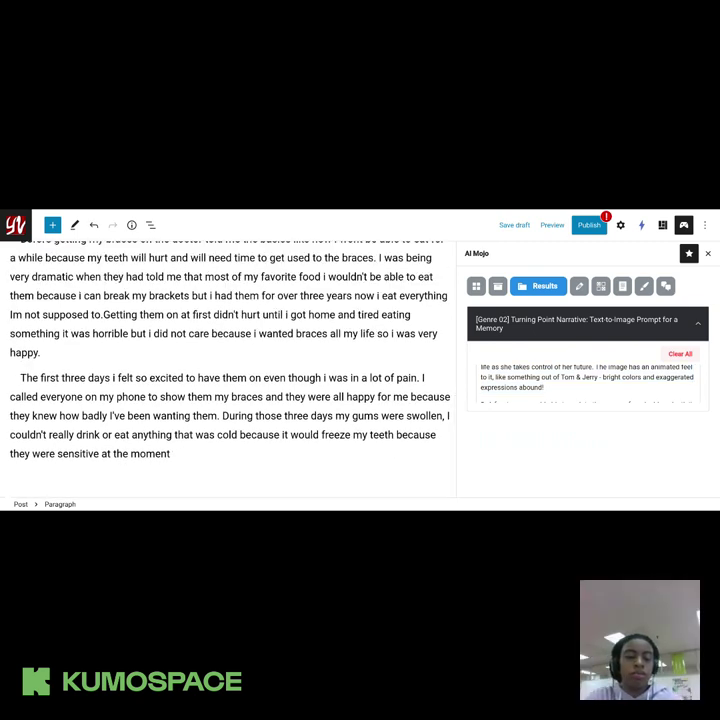
pyautogui.write('A young girl sits in a dentist chair, surrounded by tools and equipment used for orthodontic work. She looks up at the camera with determination in her eyes - this moment marks a turning point in her life as she takes control of her future. The image has an animated feel to it, like something out of Tom & Jerry - bright colors and exaggerated expressions abound!')
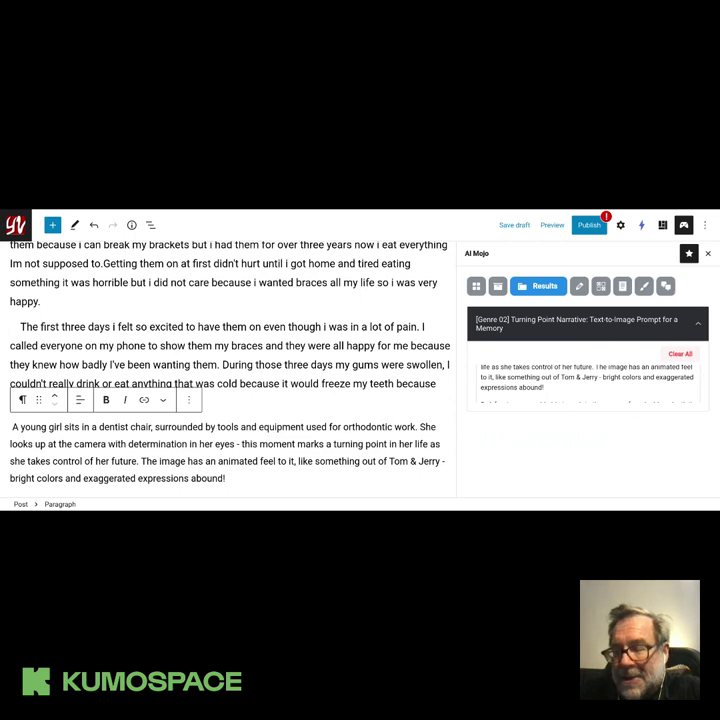
# Generate a DALL-E image from the dentist chair prompt with the Tom & Jerry feel, and look over the result
pyautogui.click(642, 288)
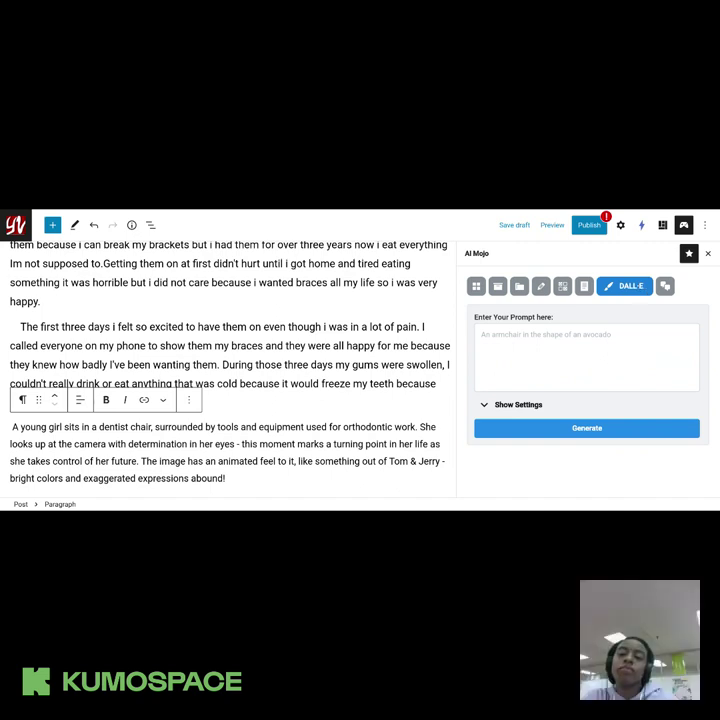
pyautogui.click(606, 344)
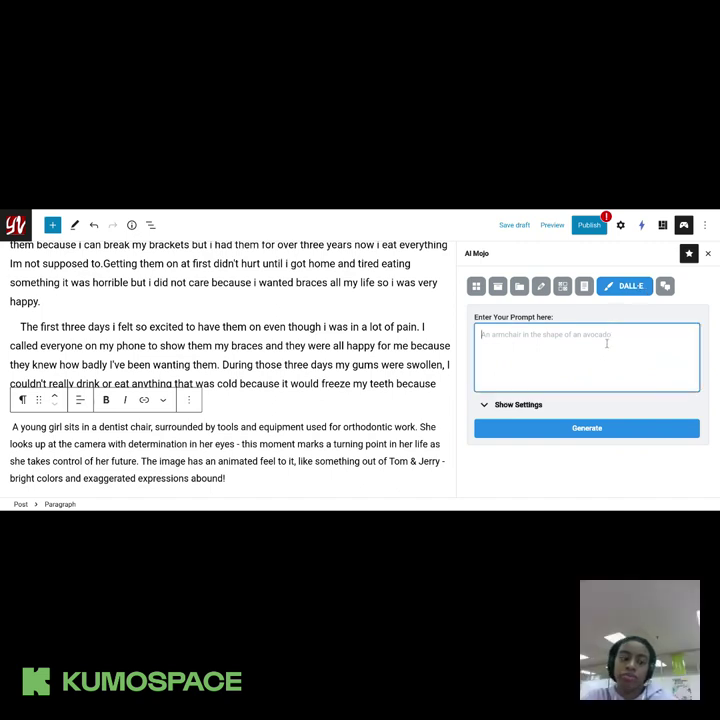
pyautogui.write('A young girl sits in a dentist chair, surrounded by tools and equipment used for orthodontic work. She looks up at the camera with determination in her eyes - this moment marks a turning point in her life as she takes control of her future. The image has an animated feel to it, like something out of Tom & Jerry - bright colors and exaggerated expressions abound!')
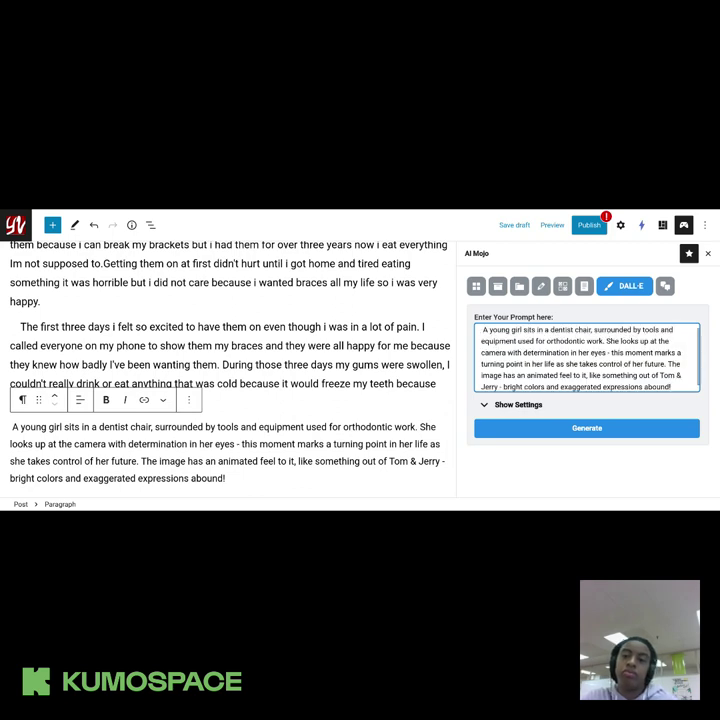
pyautogui.scroll(-1, 632, 360)
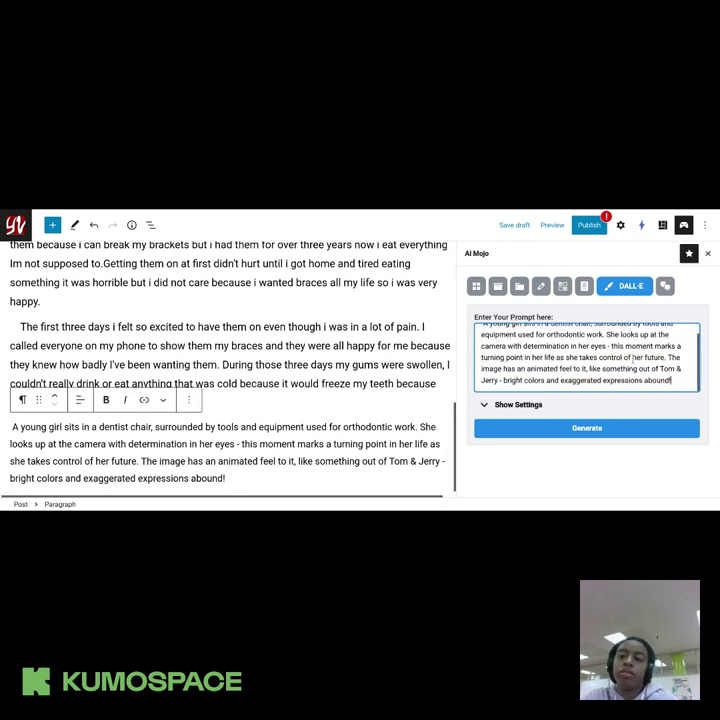
pyautogui.click(633, 428)
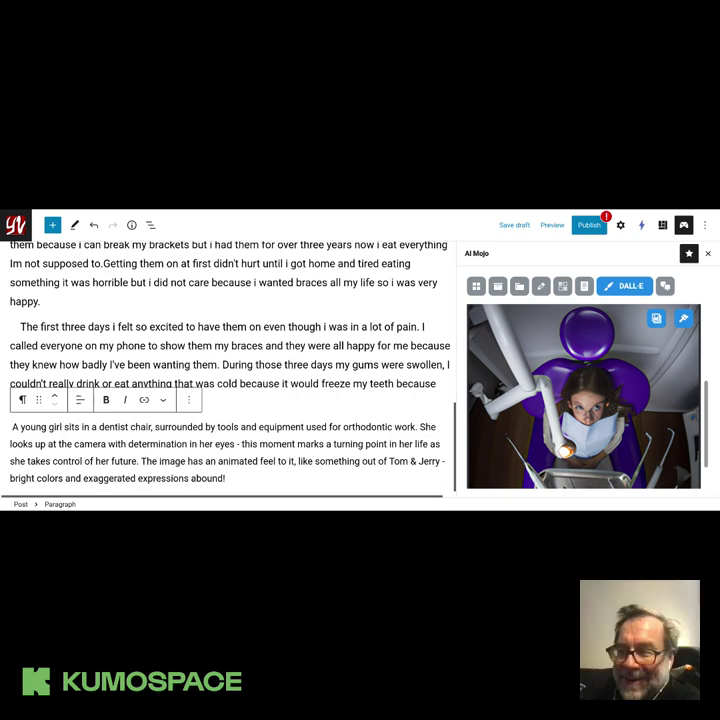
pyautogui.scroll(-2, 543, 326)
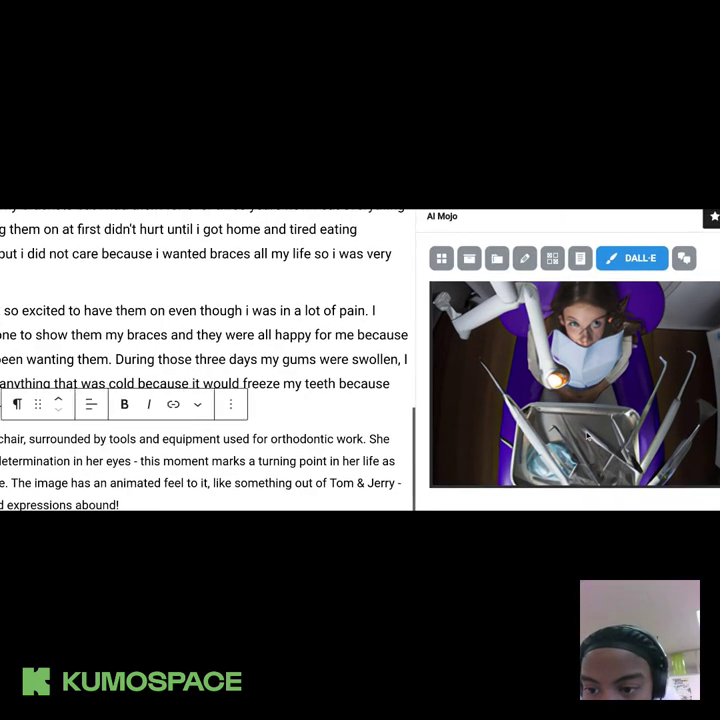
pyautogui.scroll(2, 587, 436)
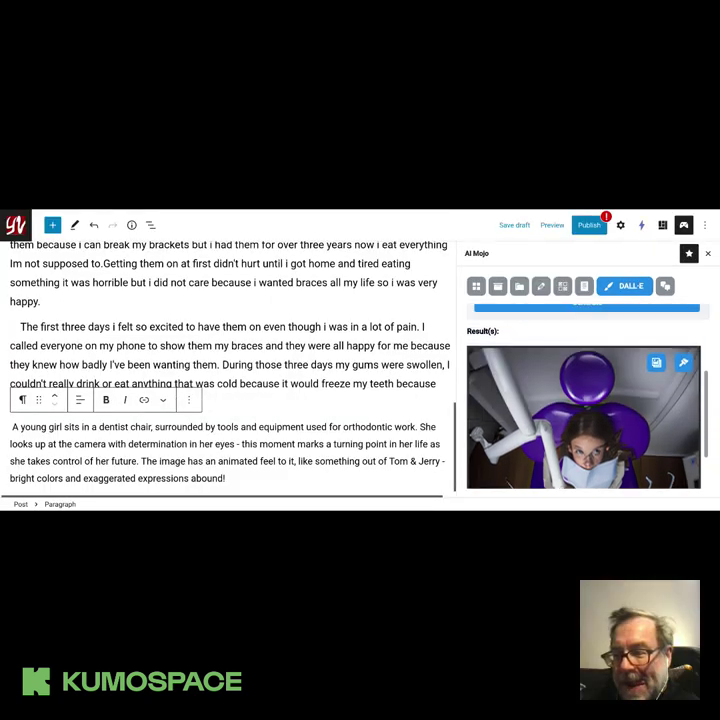
# Generate a second image from the same dentist chair prompt and inspect it from top to bottom
pyautogui.scroll(3, 587, 435)
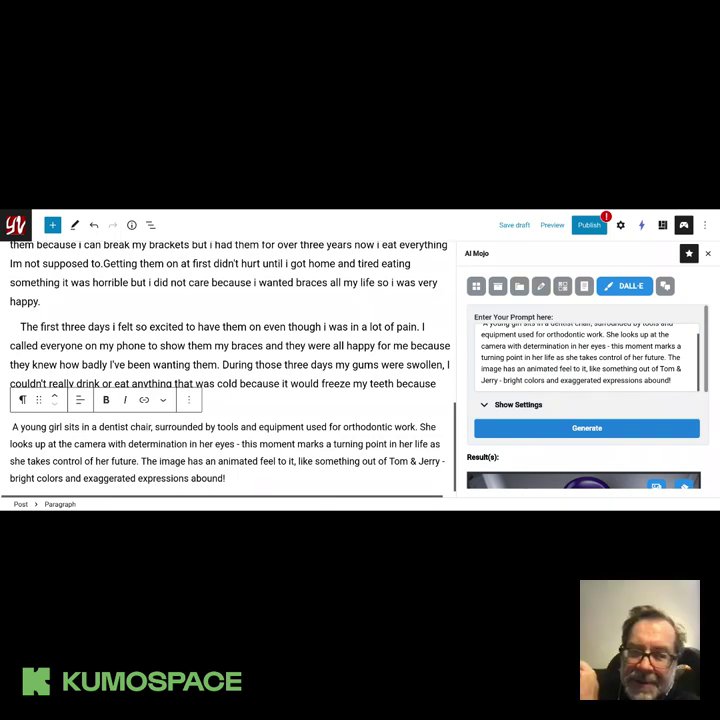
pyautogui.click(587, 431)
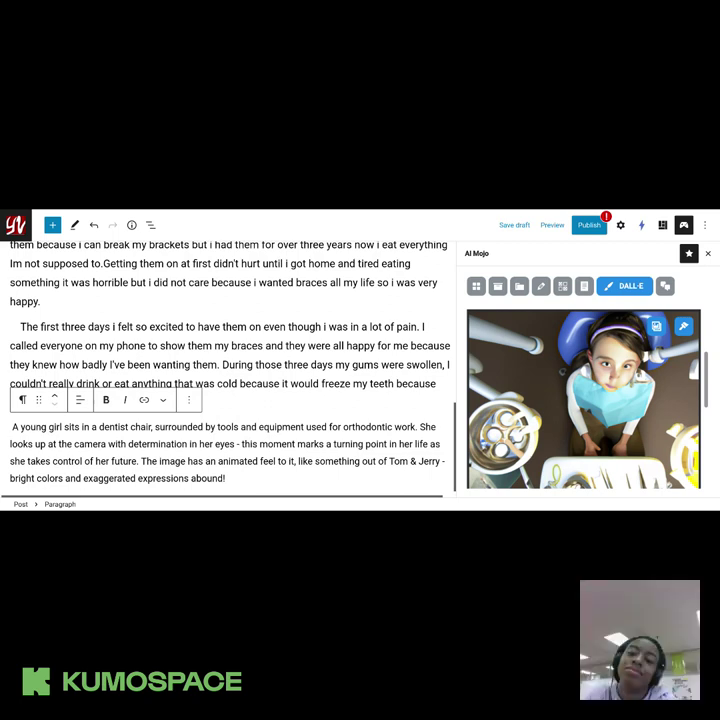
pyautogui.scroll(1, 584, 396)
pyautogui.scroll(-3, 584, 396)
pyautogui.scroll(2, 584, 396)
pyautogui.scroll(1, 584, 396)
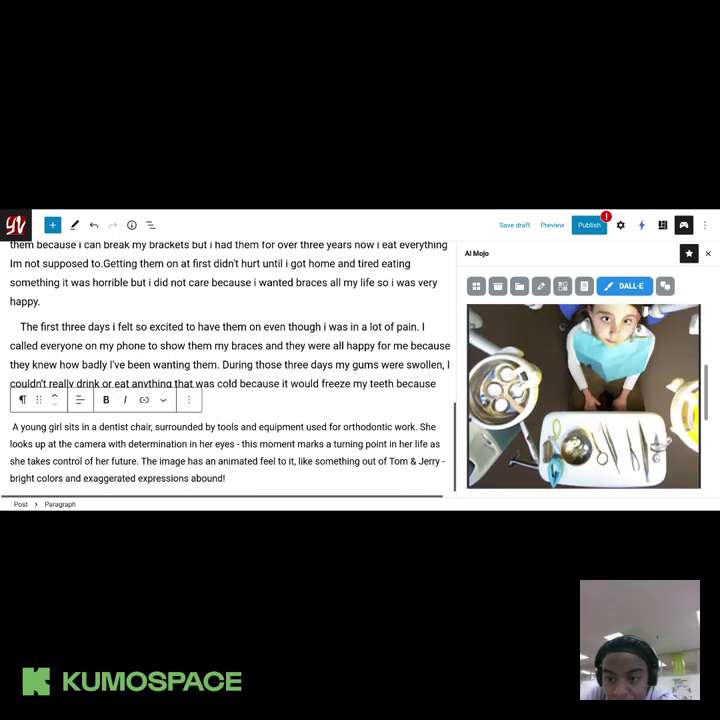
# Generate a third image from the unchanged prompt and compare it with the earlier results
pyautogui.scroll(4, 584, 396)
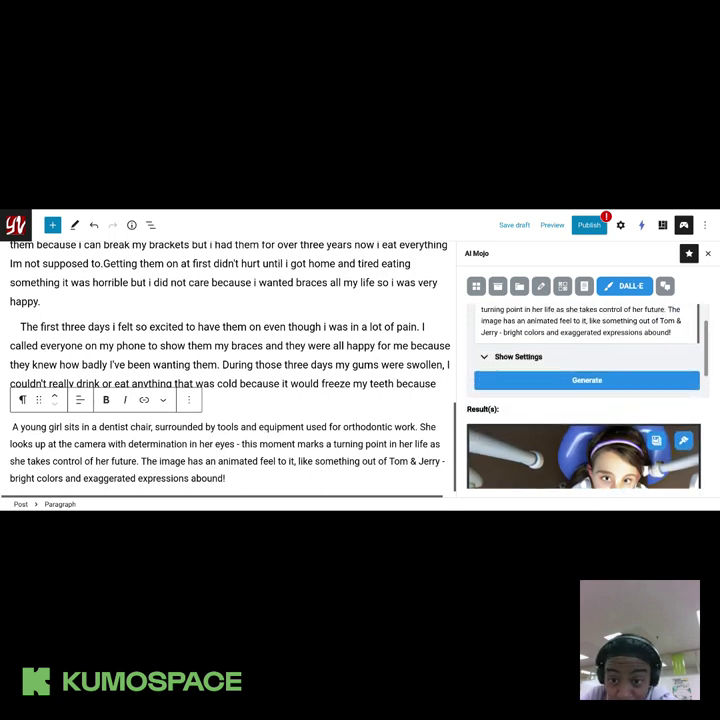
pyautogui.click(589, 386)
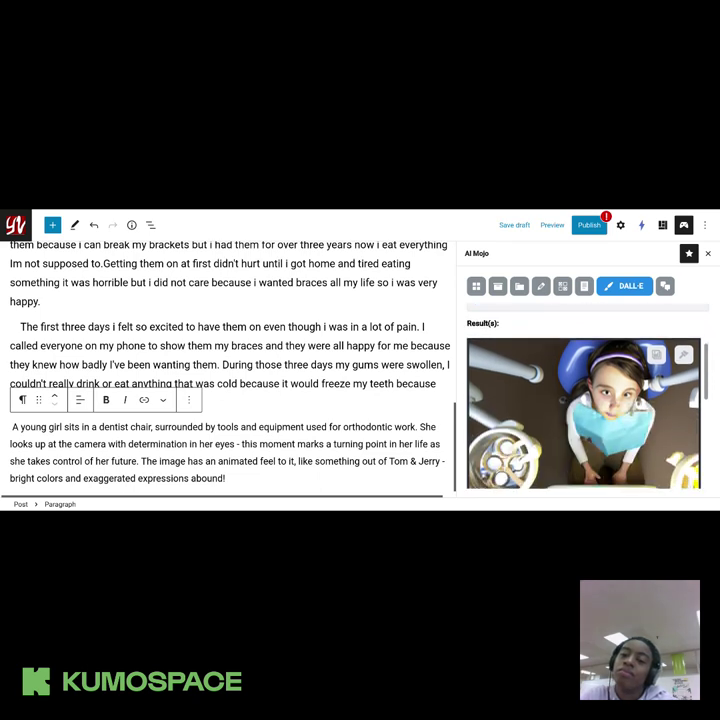
pyautogui.scroll(-5, 584, 400)
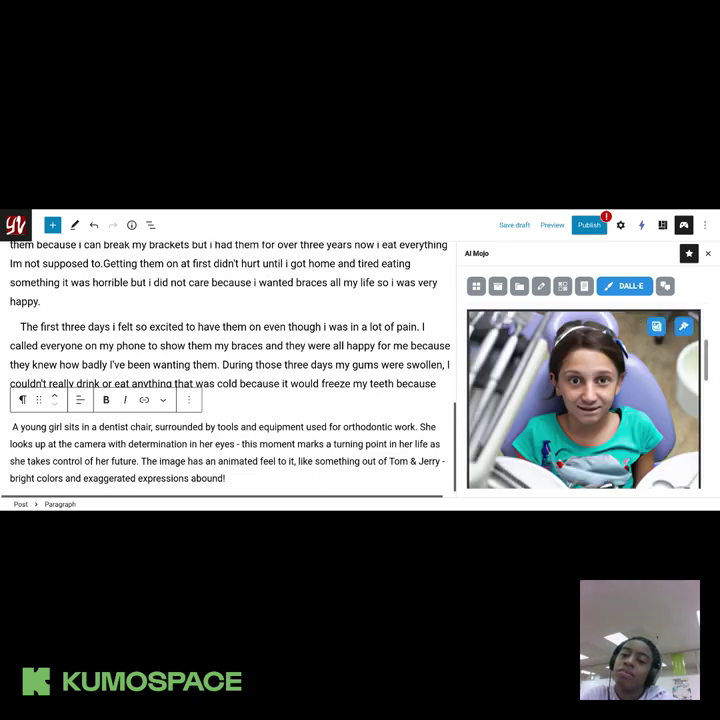
pyautogui.scroll(-3, 584, 400)
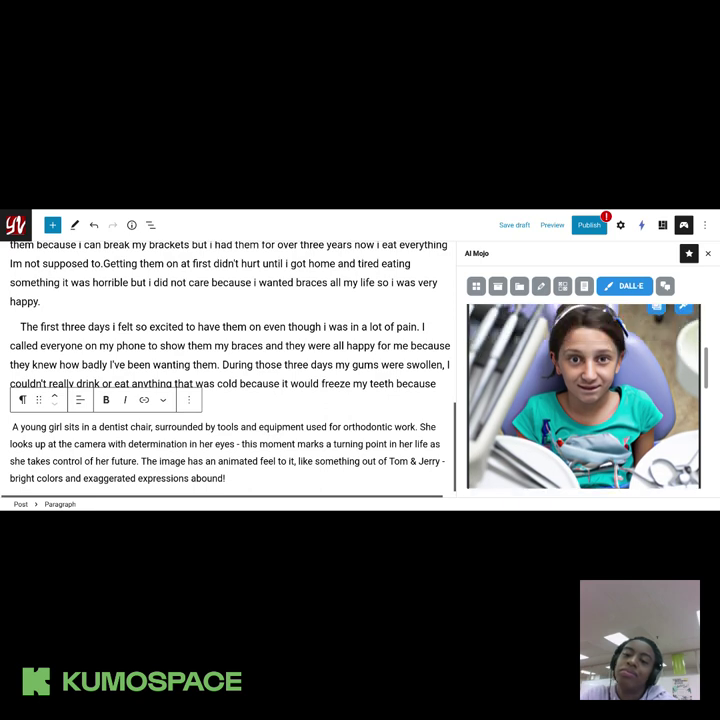
pyautogui.scroll(-1, 584, 400)
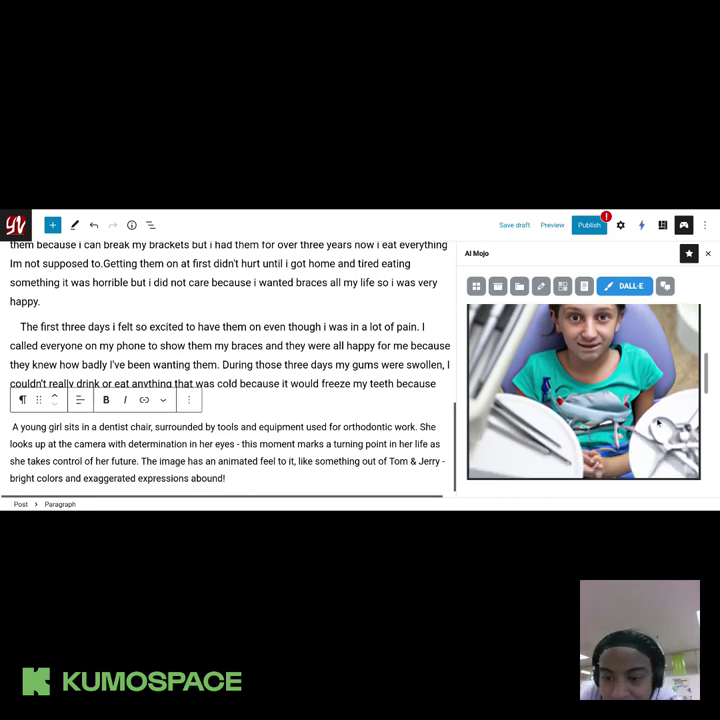
pyautogui.scroll(-5, 657, 422)
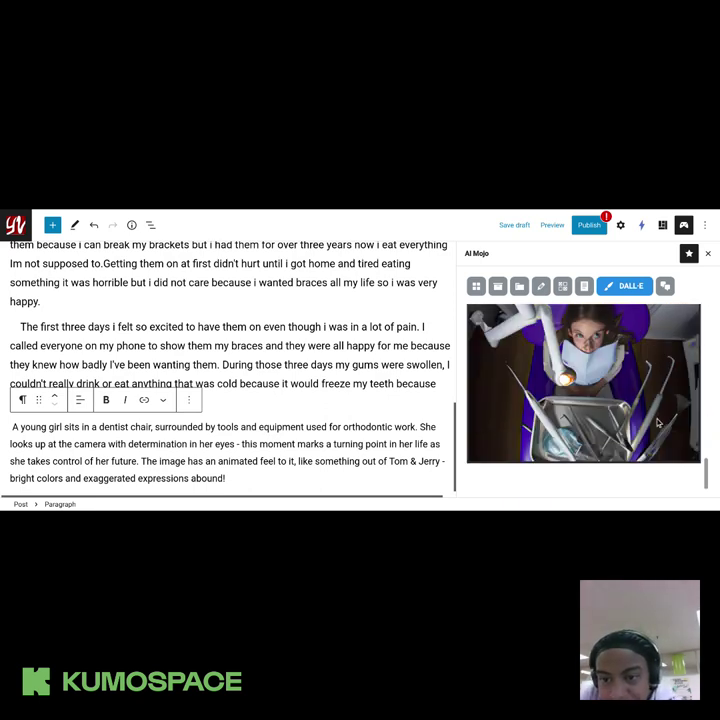
# Generate a fourth image from the same prompt and review it alongside the previous images
pyautogui.scroll(10, 657, 422)
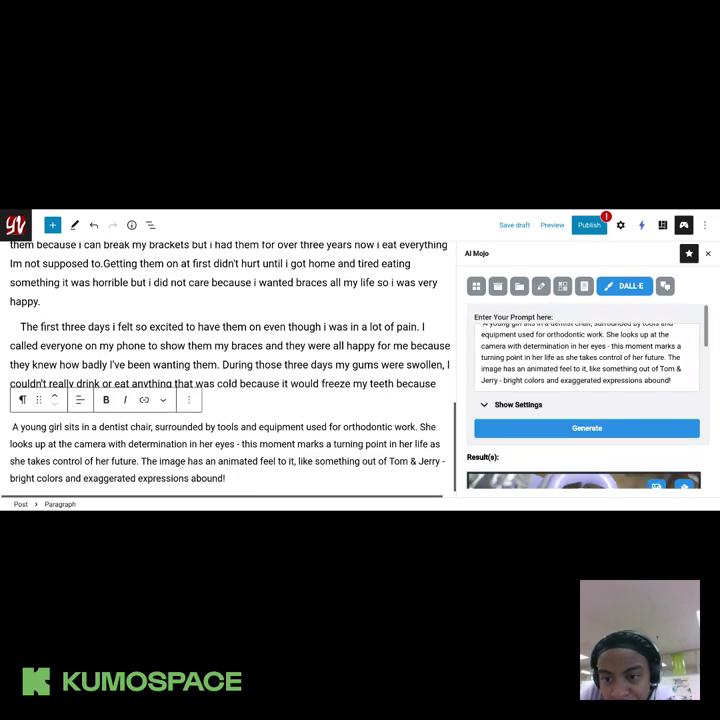
pyautogui.click(660, 430)
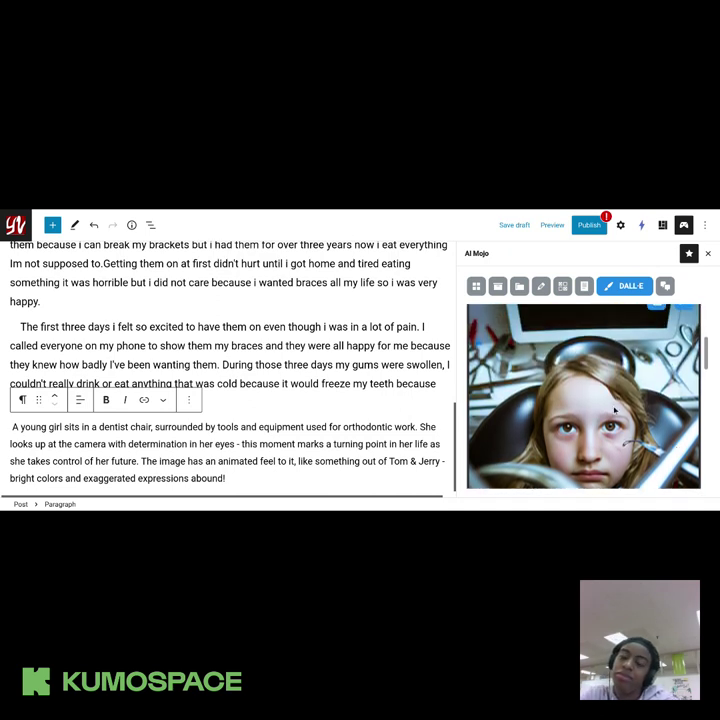
pyautogui.scroll(1, 612, 420)
pyautogui.scroll(-1, 613, 414)
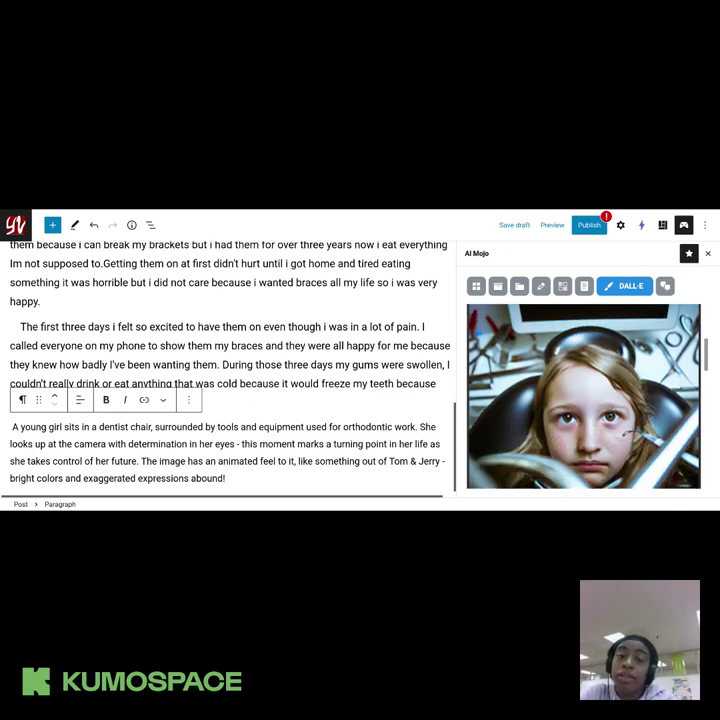
pyautogui.scroll(-1, 584, 396)
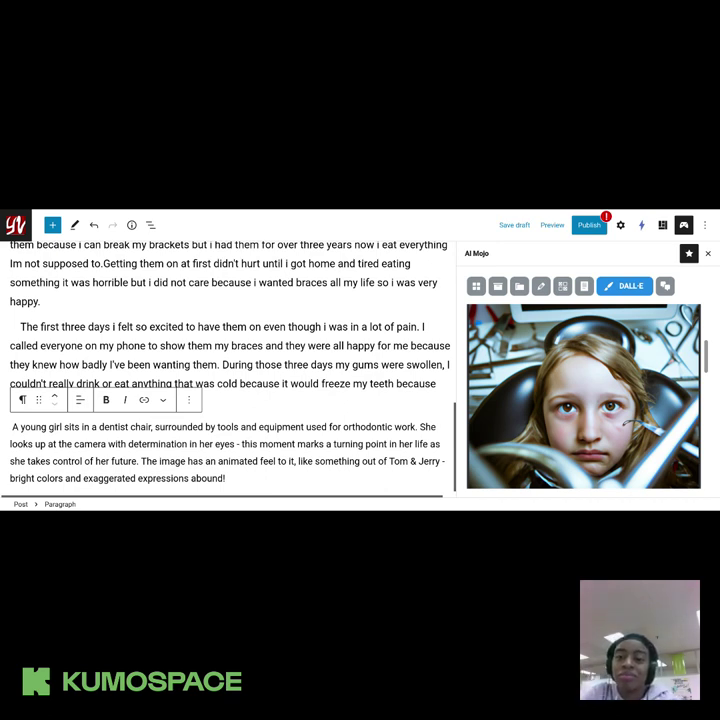
pyautogui.scroll(-2, 584, 395)
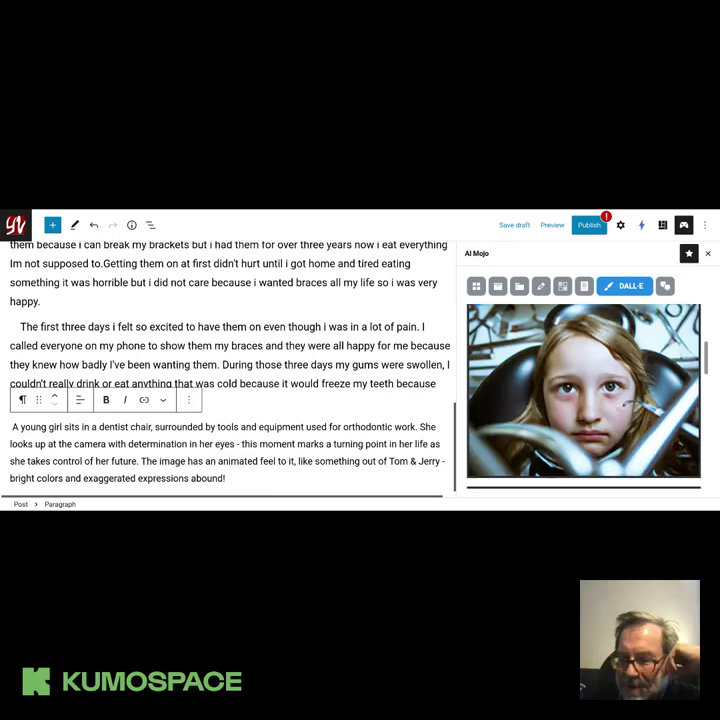
pyautogui.scroll(-5, 584, 395)
pyautogui.scroll(1, 584, 390)
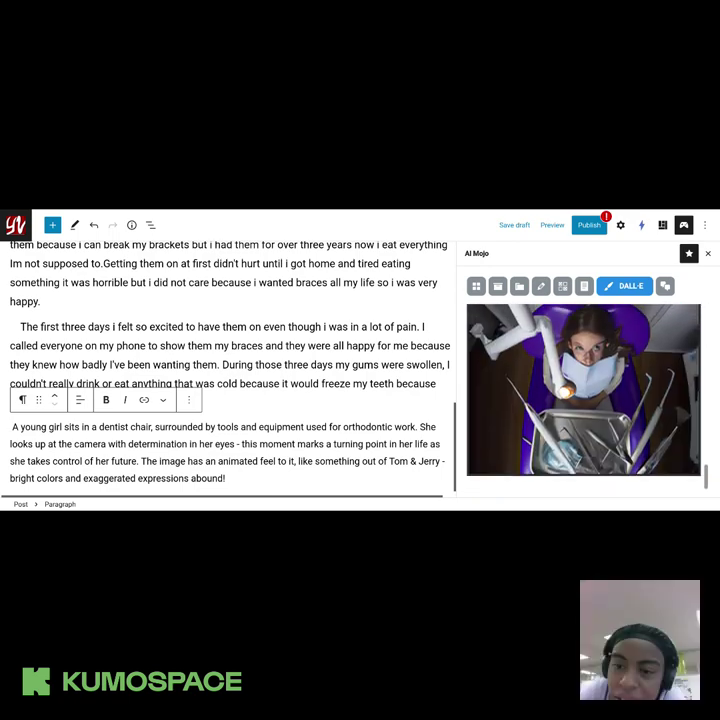
# Add the newest image, the girl's face in close-up, and the first image with the purple dentist chair to the media library
pyautogui.scroll(10, 584, 390)
pyautogui.scroll(-5, 584, 390)
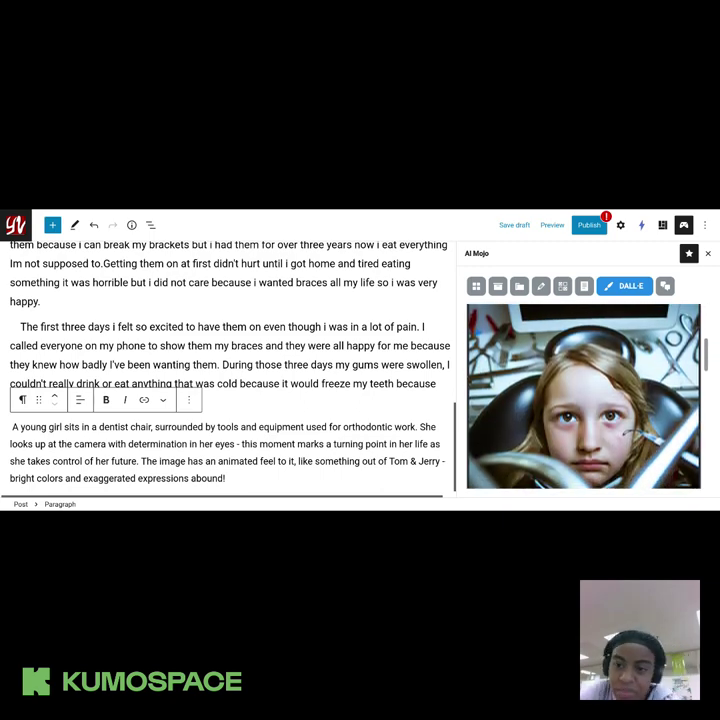
pyautogui.scroll(1, 584, 396)
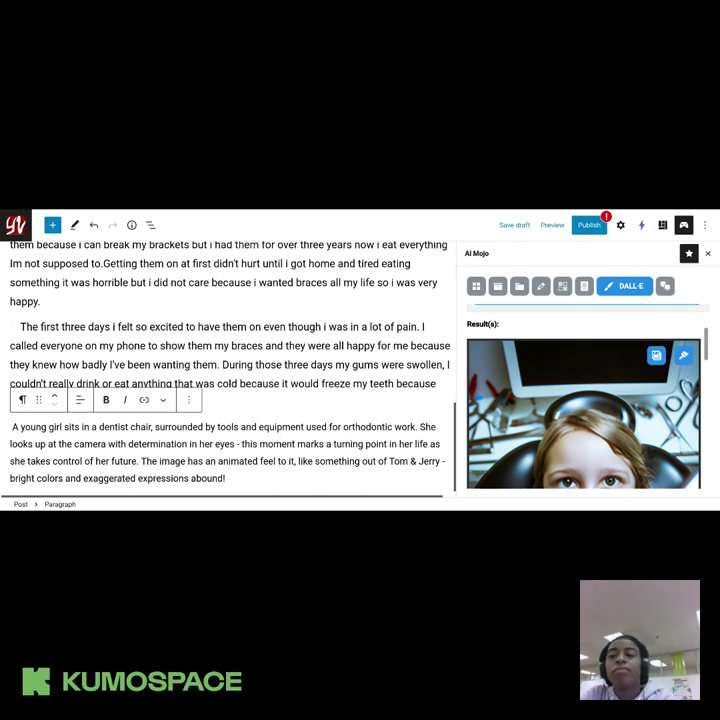
pyautogui.click(656, 356)
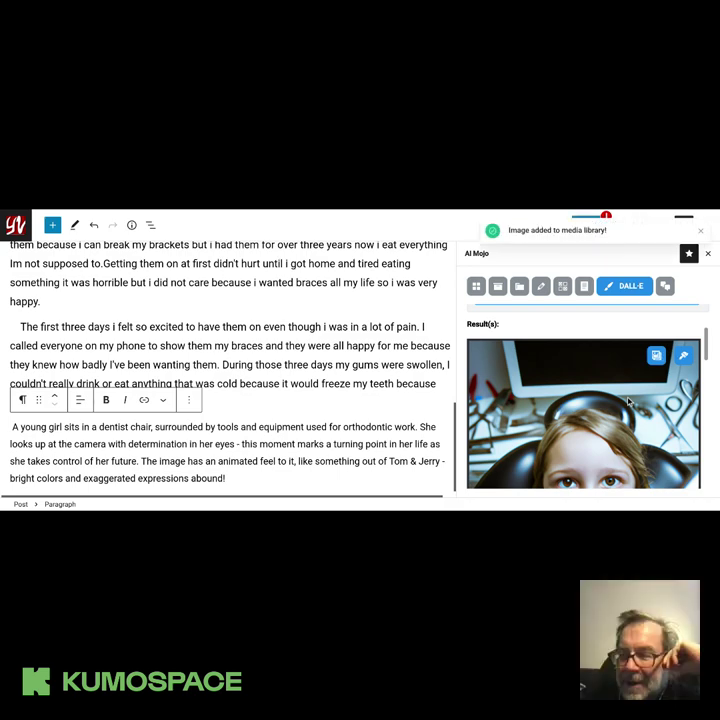
pyautogui.scroll(-10, 628, 401)
pyautogui.scroll(4, 640, 400)
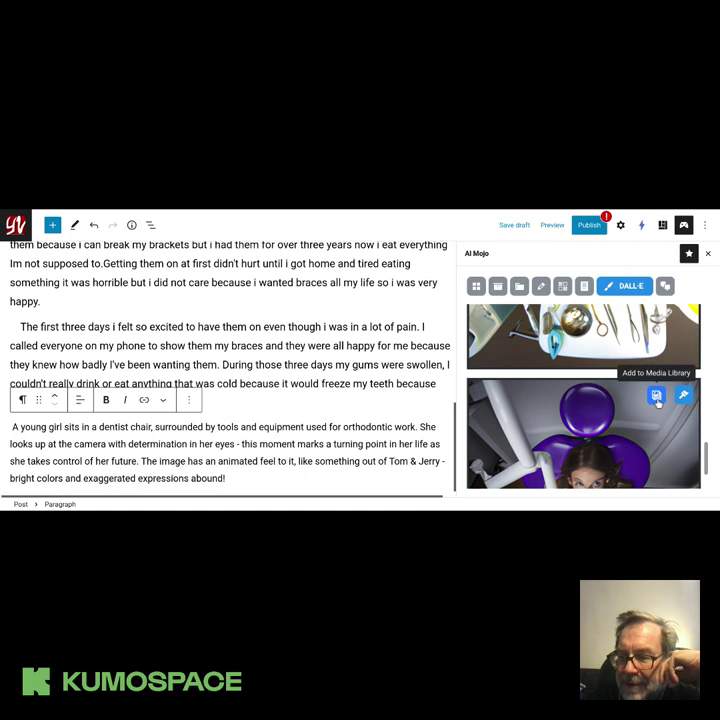
pyautogui.click(657, 399)
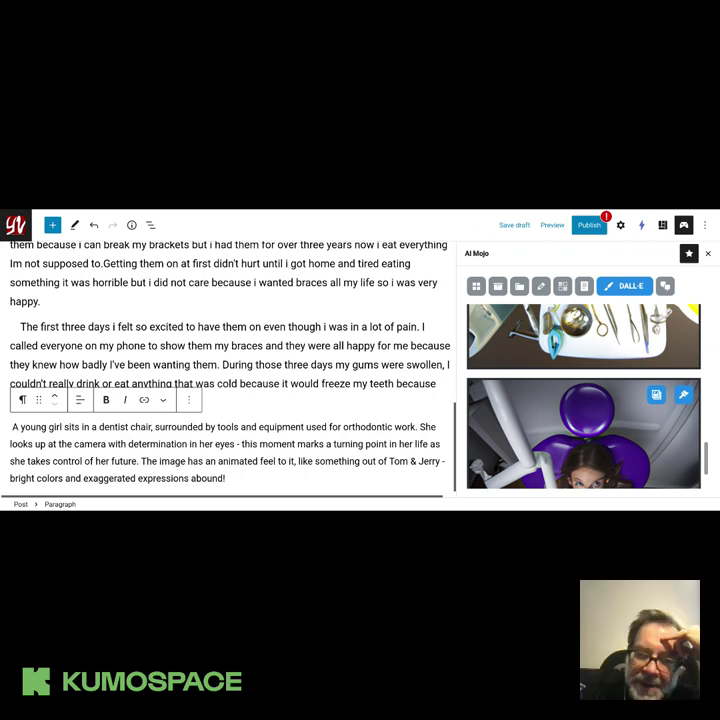
# Remove the leading space from the pasted prompt paragraph and make an empty line above it
pyautogui.click(11, 430)
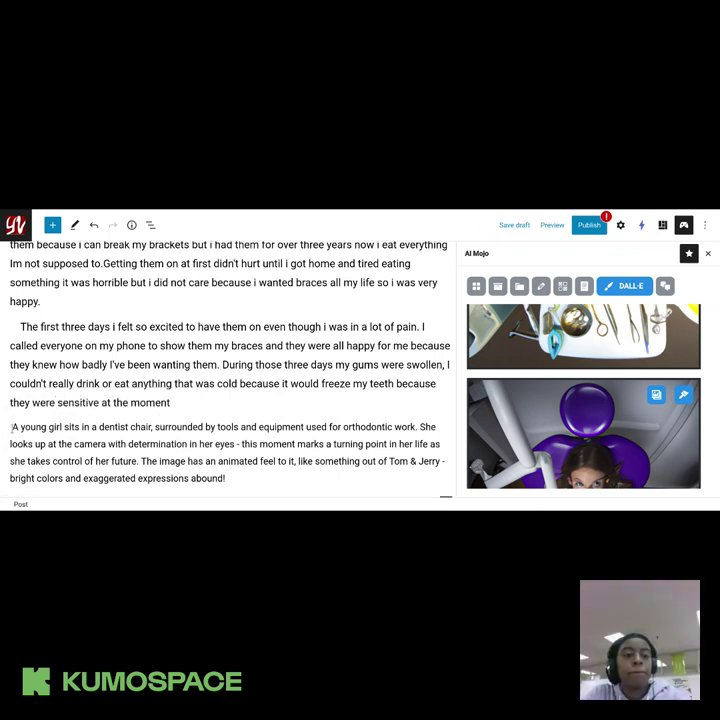
pyautogui.click(12, 428)
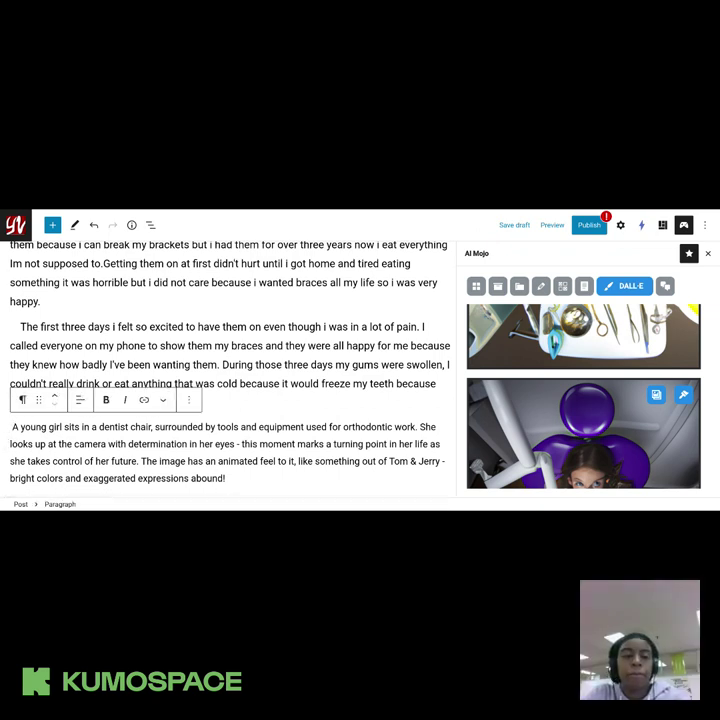
pyautogui.press('BackSpace')
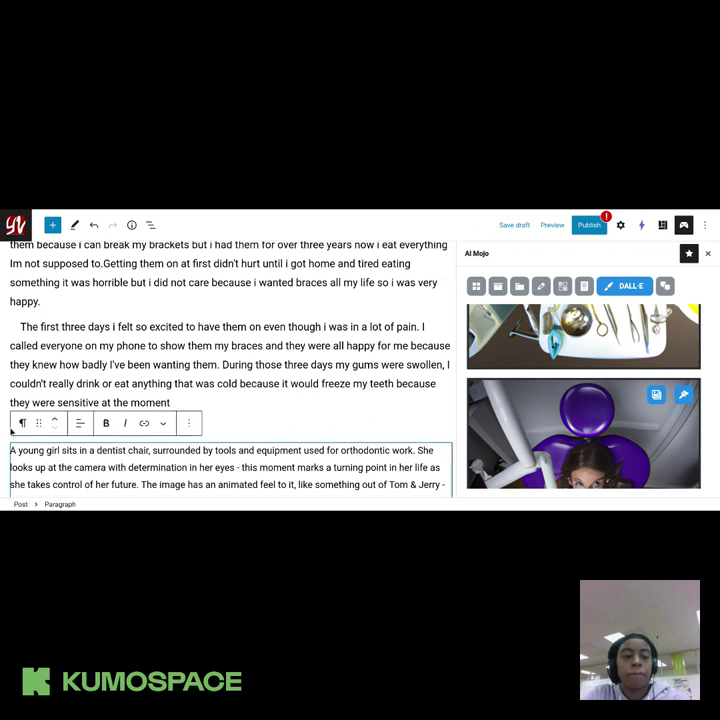
# Add an image block on the empty line above the pasted prompt paragraph
pyautogui.press('Left')
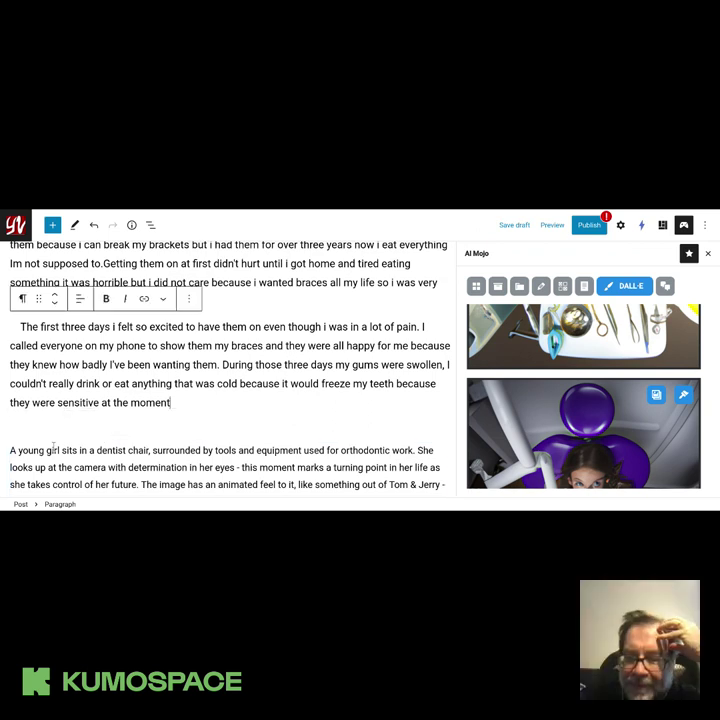
pyautogui.click(48, 428)
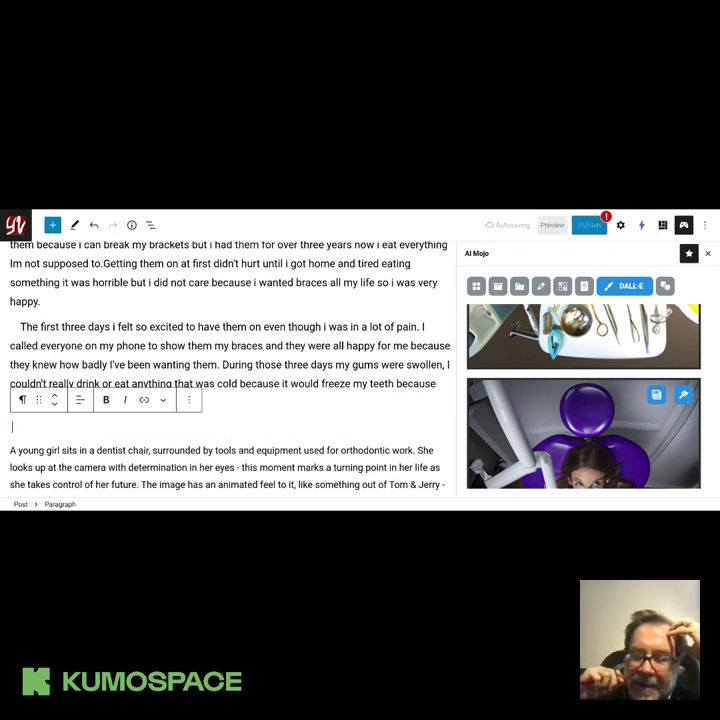
pyautogui.write('/')
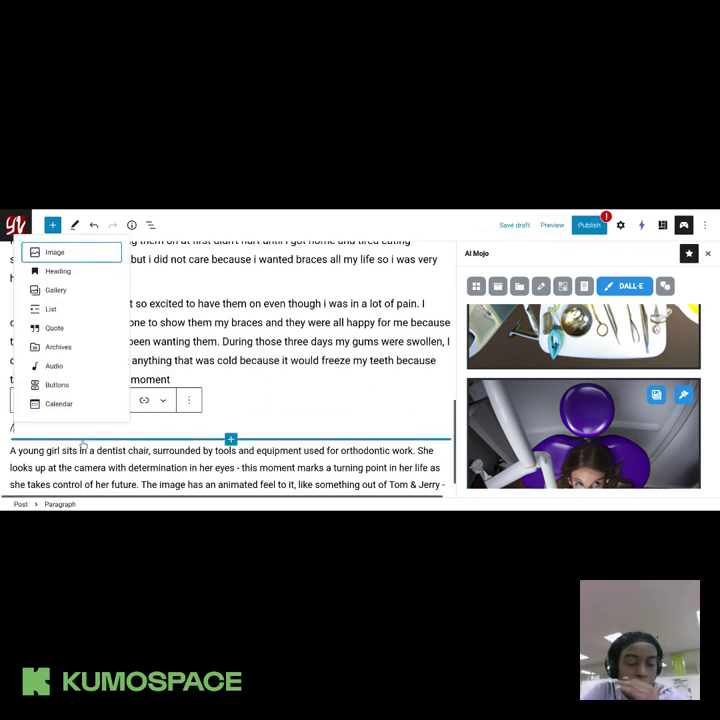
pyautogui.click(61, 256)
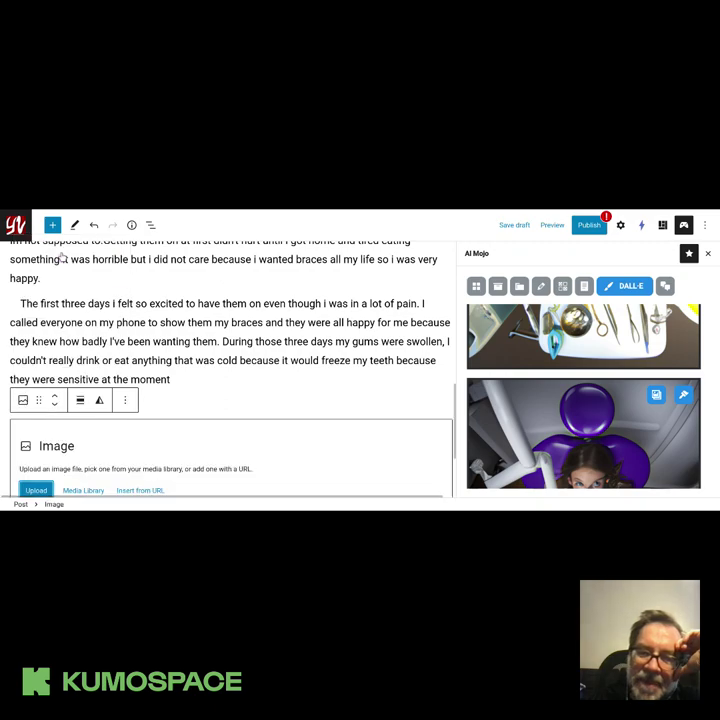
pyautogui.scroll(1, 232, 381)
pyautogui.scroll(3, 232, 381)
pyautogui.scroll(-6, 232, 381)
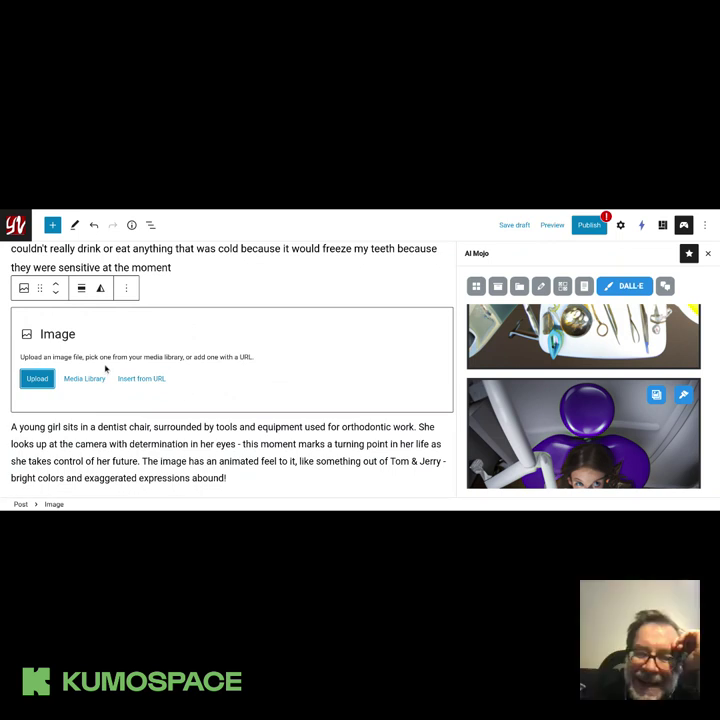
# Fill the image block with the picture of the girl in the purple dentist chair from the media library
pyautogui.click(85, 378)
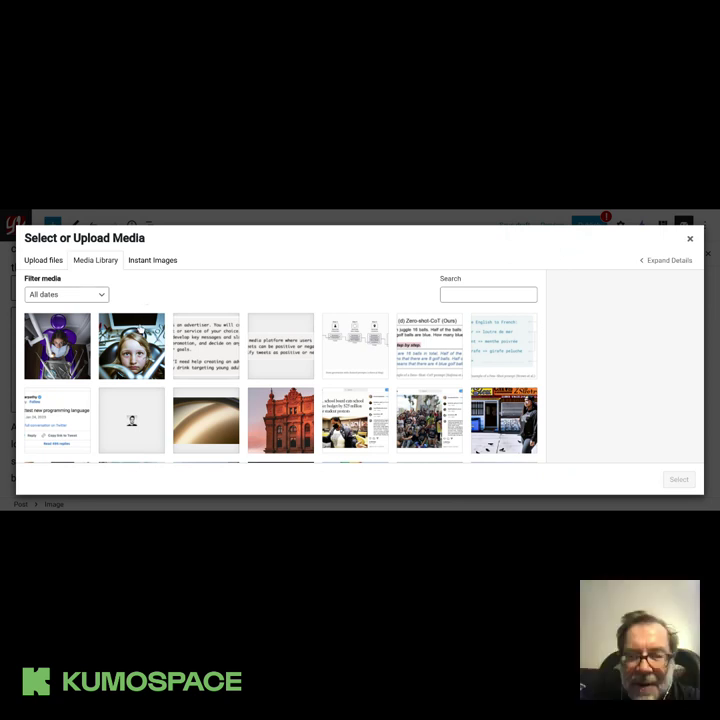
pyautogui.click(140, 329)
pyautogui.click(75, 328)
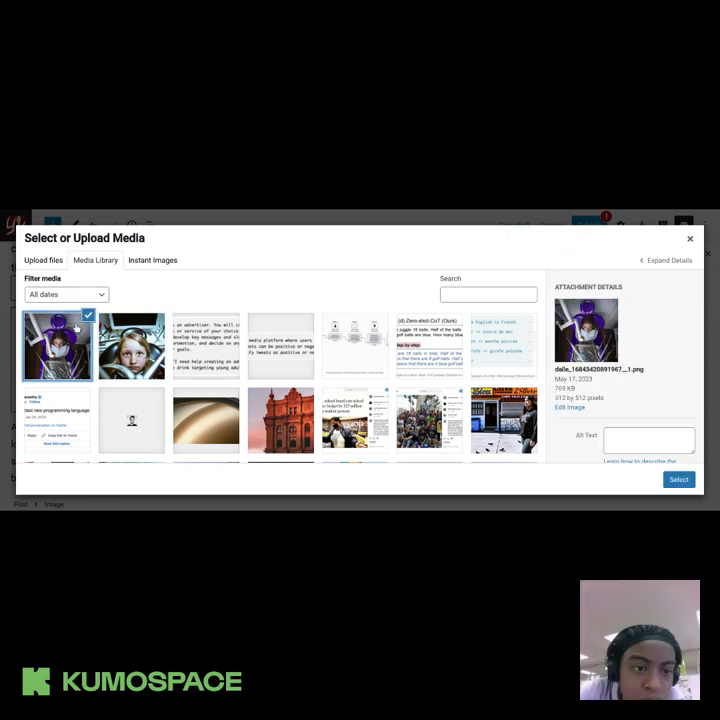
pyautogui.click(677, 482)
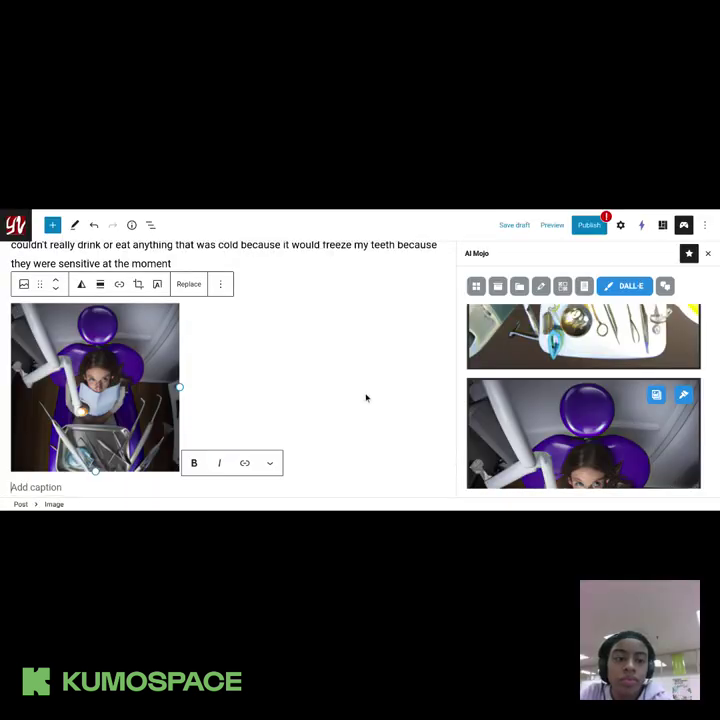
pyautogui.scroll(-2, 362, 394)
pyautogui.scroll(1, 362, 395)
pyautogui.scroll(1, 362, 395)
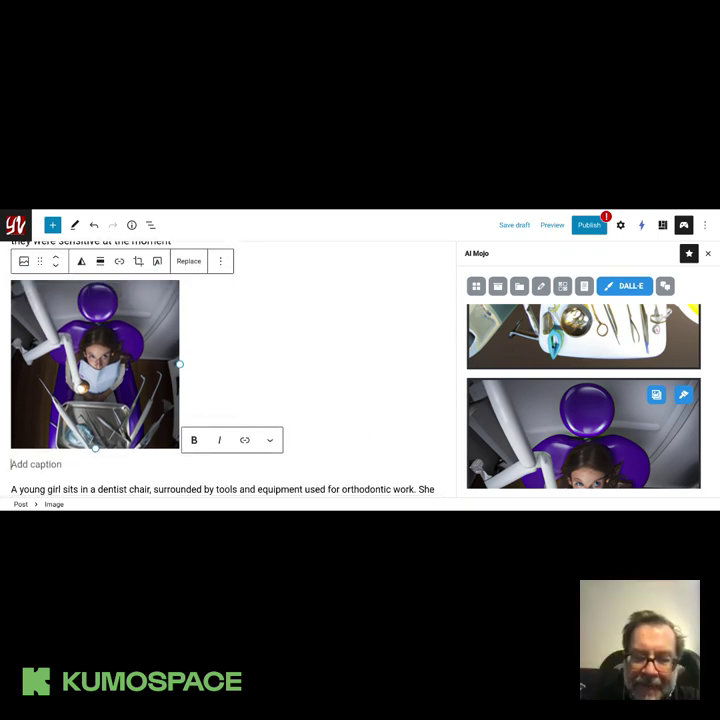
# Add a second image block below the purple chair picture and fill it with the girl's close-up from the media library
pyautogui.press('Return')
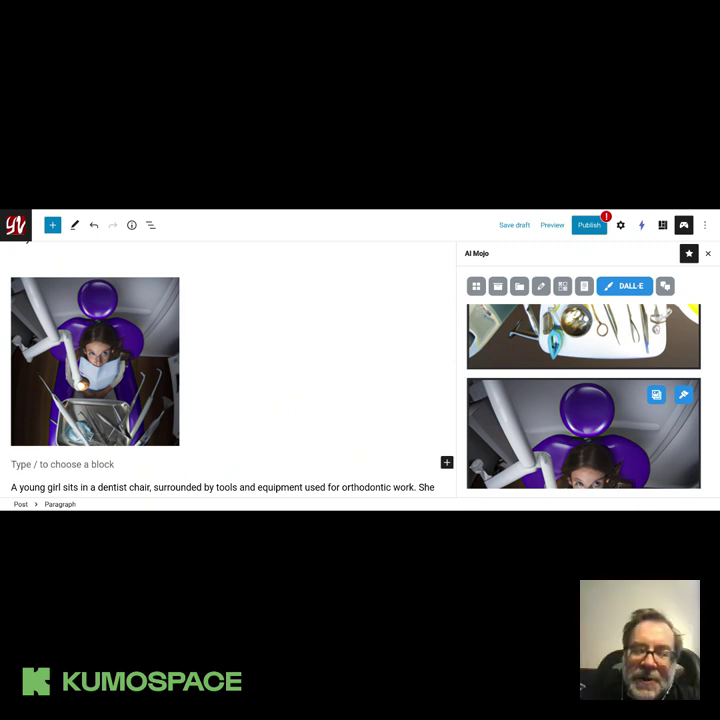
pyautogui.write('?')
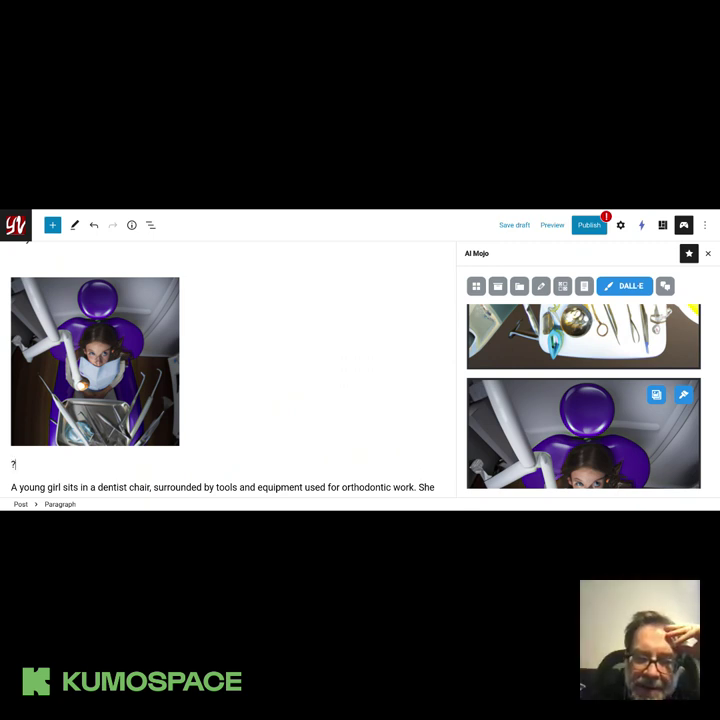
pyautogui.press('BackSpace')
pyautogui.write('/')
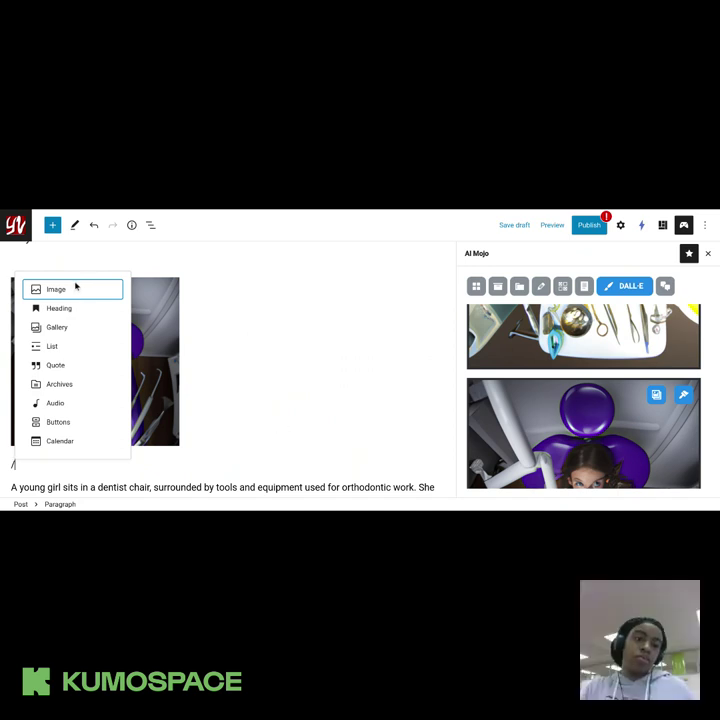
pyautogui.click(79, 289)
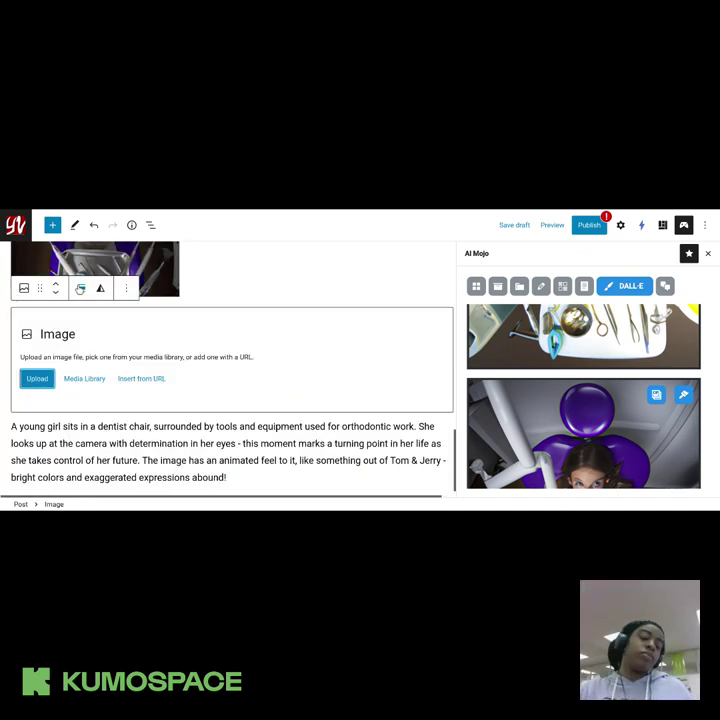
pyautogui.click(93, 379)
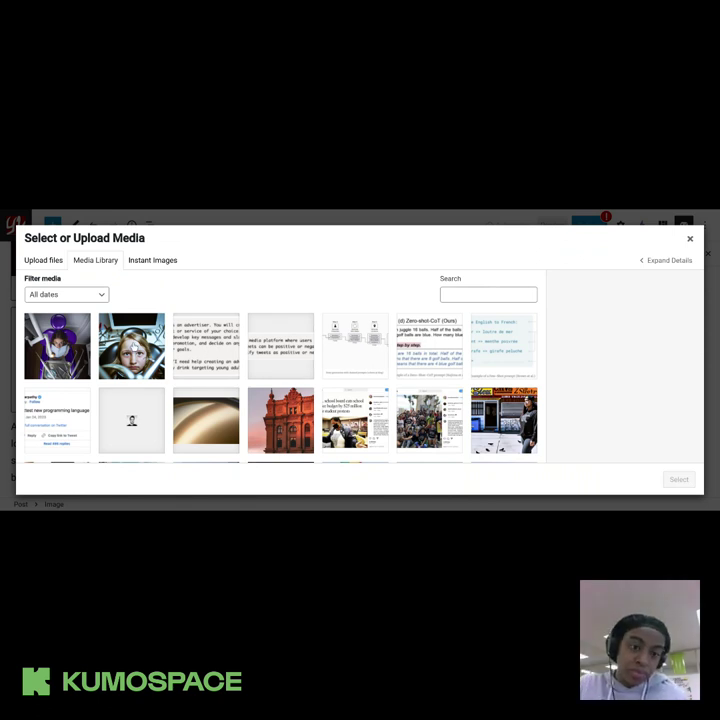
pyautogui.click(131, 346)
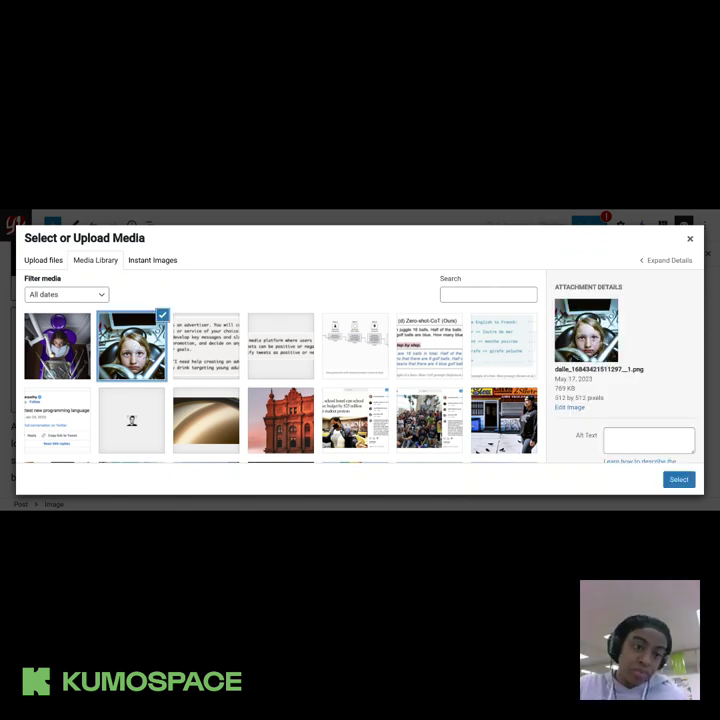
pyautogui.click(677, 480)
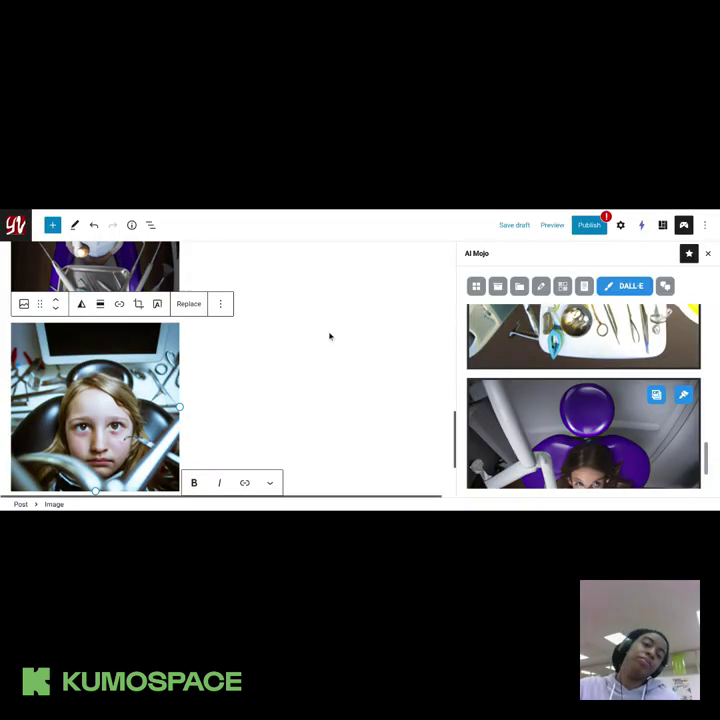
# Review the two inserted images and the post's text, from the highlighted introduction to the prompt paragraph at the end
pyautogui.scroll(3, 329, 336)
pyautogui.scroll(-5, 329, 336)
pyautogui.scroll(5, 329, 336)
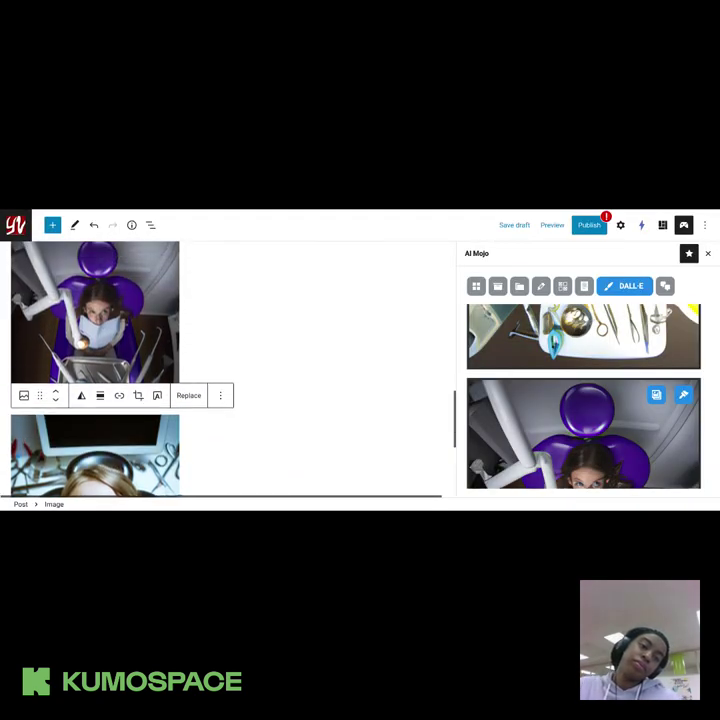
pyautogui.scroll(2, 329, 336)
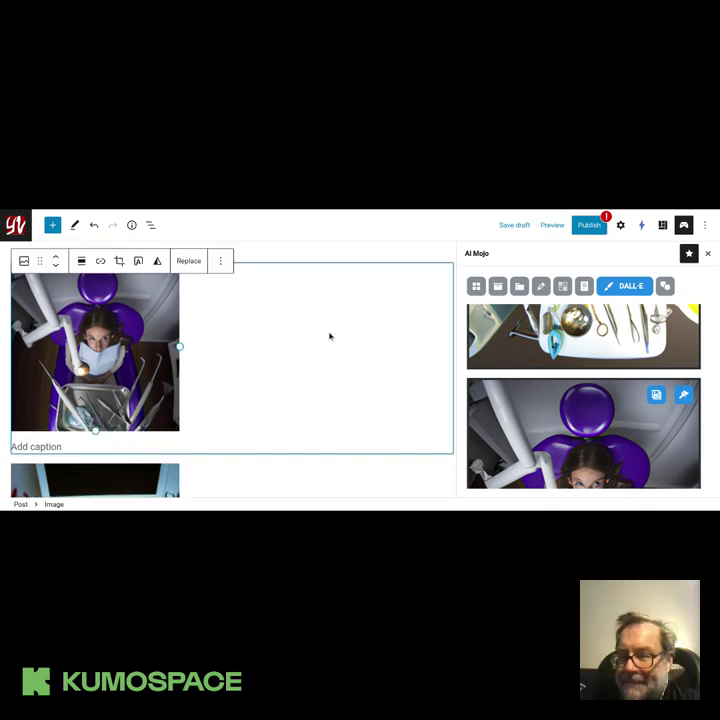
pyautogui.scroll(-5, 329, 336)
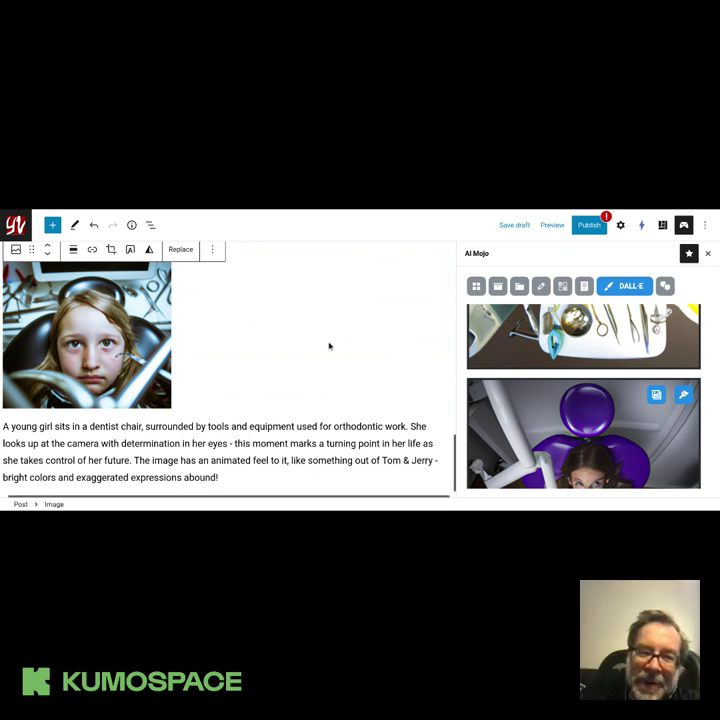
pyautogui.scroll(5, 329, 346)
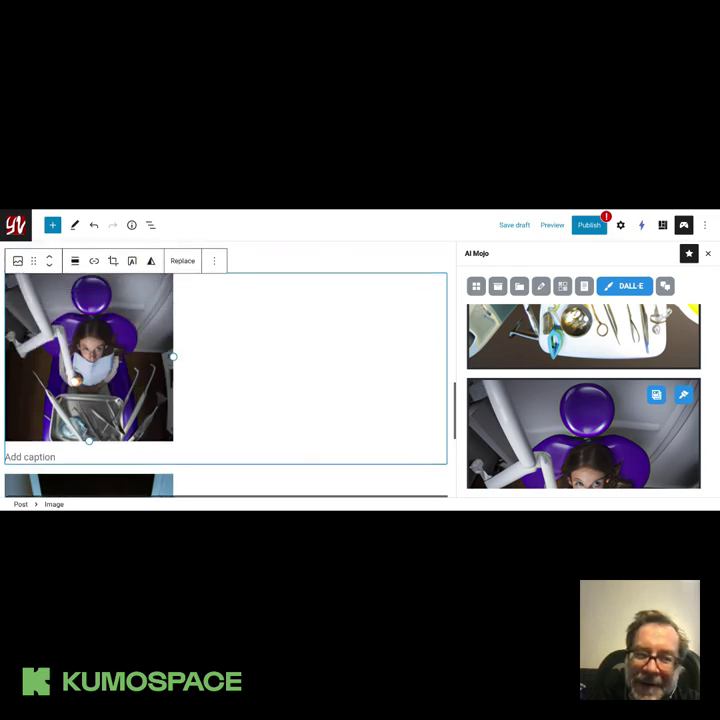
pyautogui.scroll(10, 228, 370)
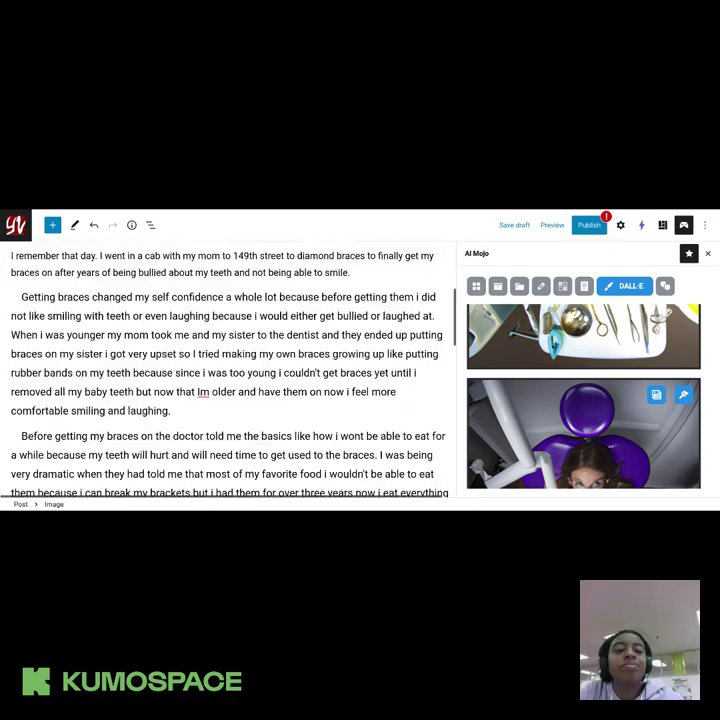
pyautogui.scroll(4, 228, 370)
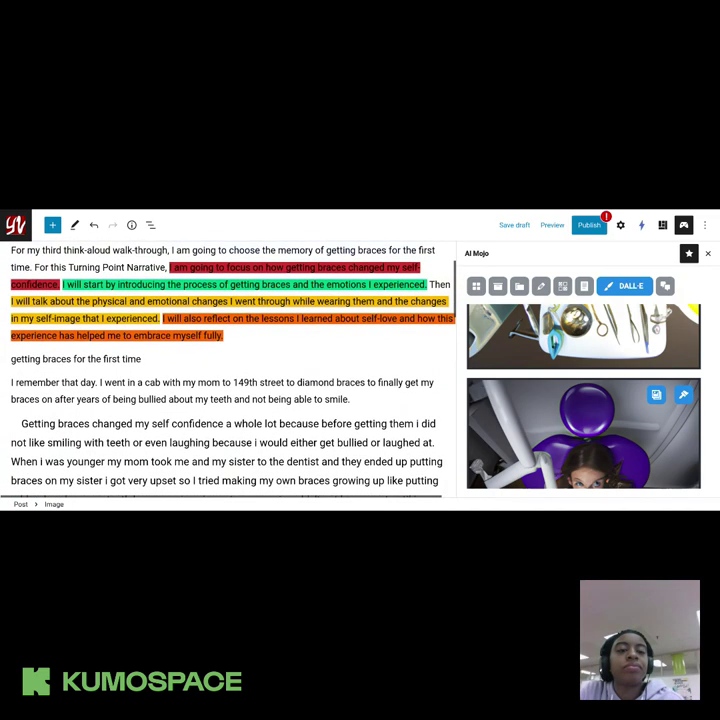
pyautogui.scroll(-15, 228, 370)
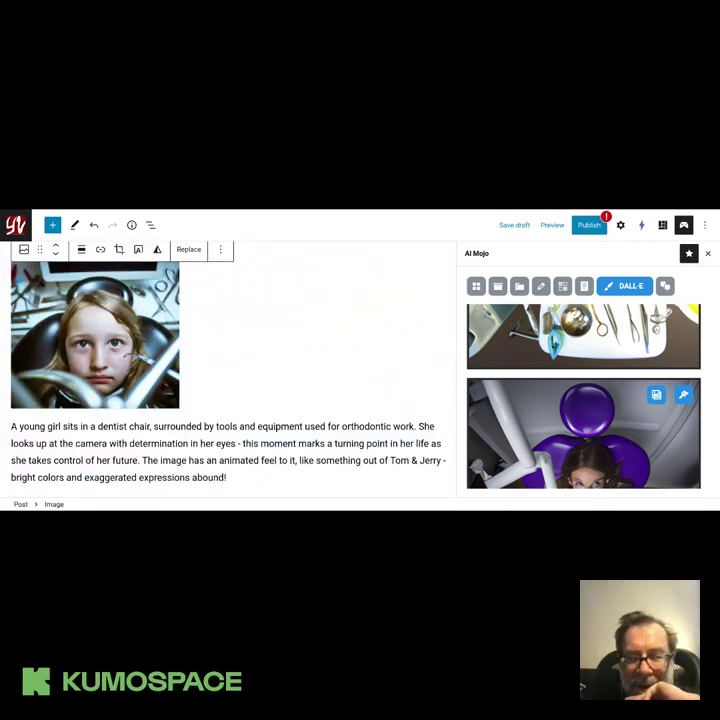
pyautogui.scroll(15, 228, 370)
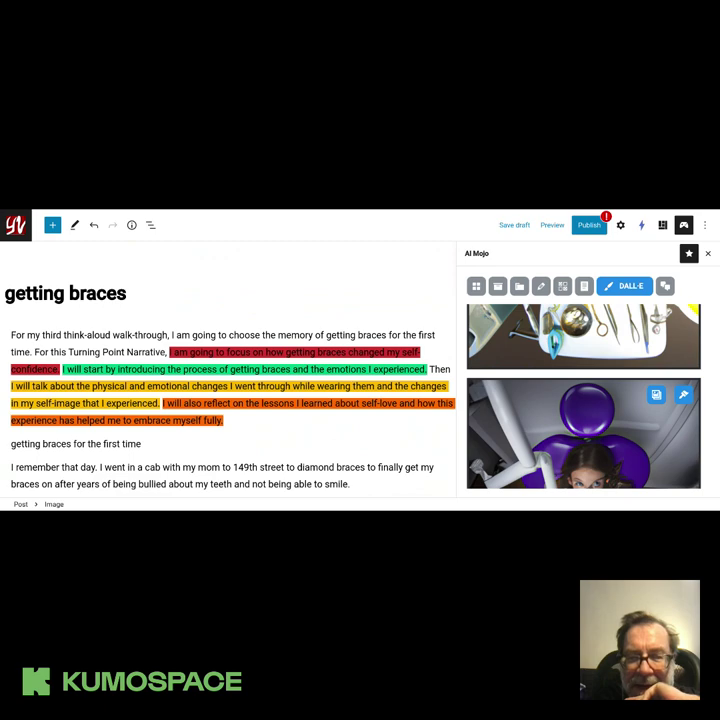
pyautogui.scroll(-2, 228, 370)
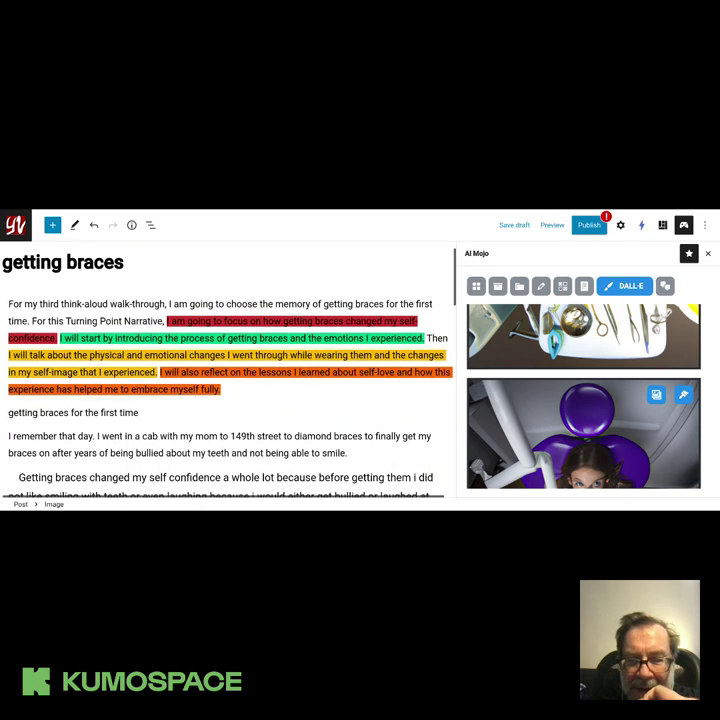
pyautogui.scroll(-1, 228, 370)
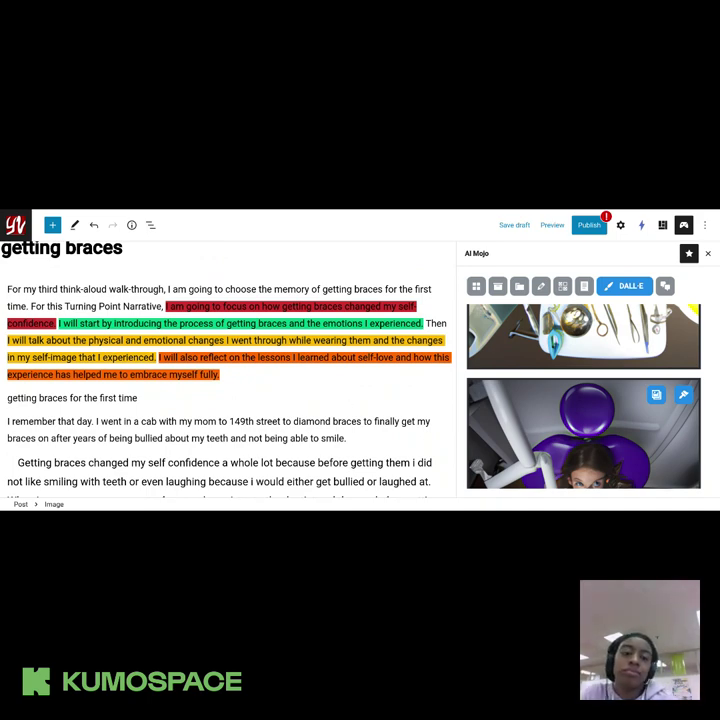
pyautogui.scroll(1, 228, 370)
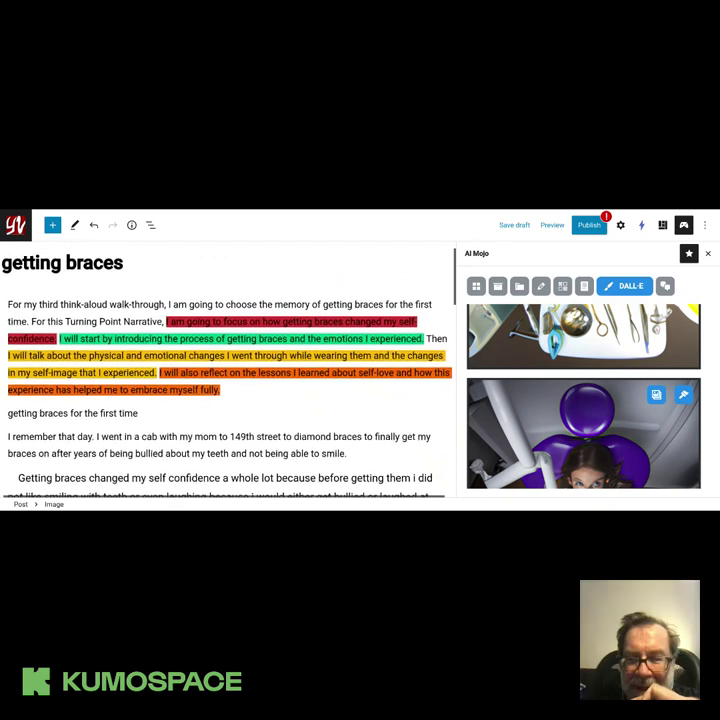
pyautogui.scroll(-1, 240, 394)
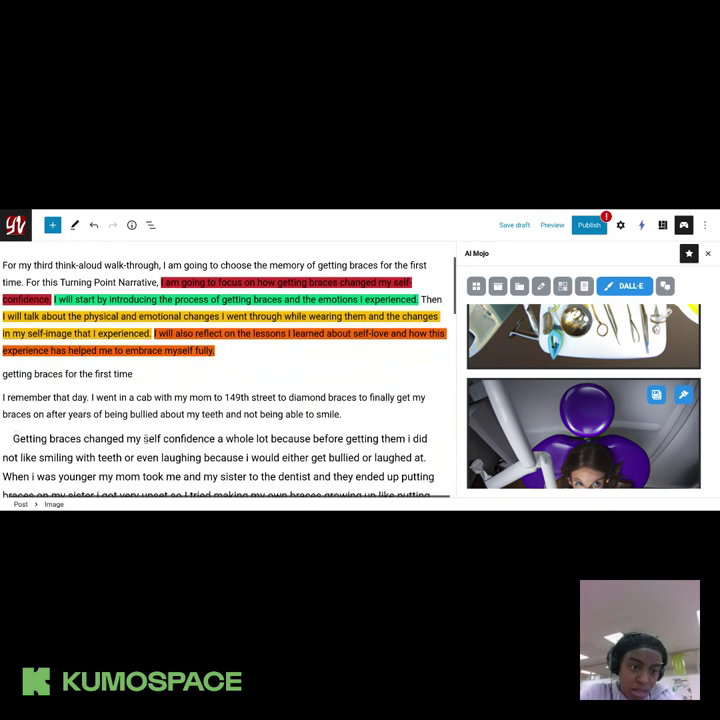
pyautogui.moveTo(13, 438); pyautogui.dragTo(155, 440)
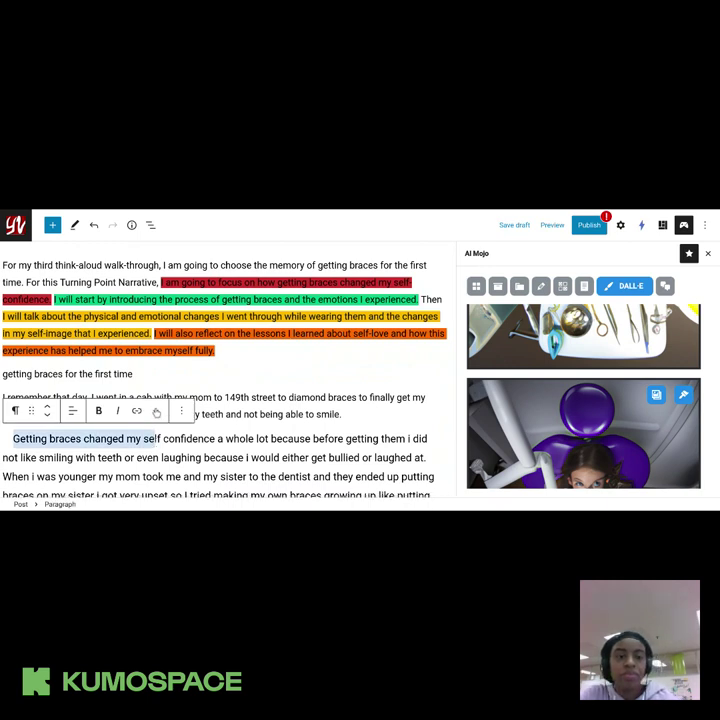
pyautogui.click(156, 410)
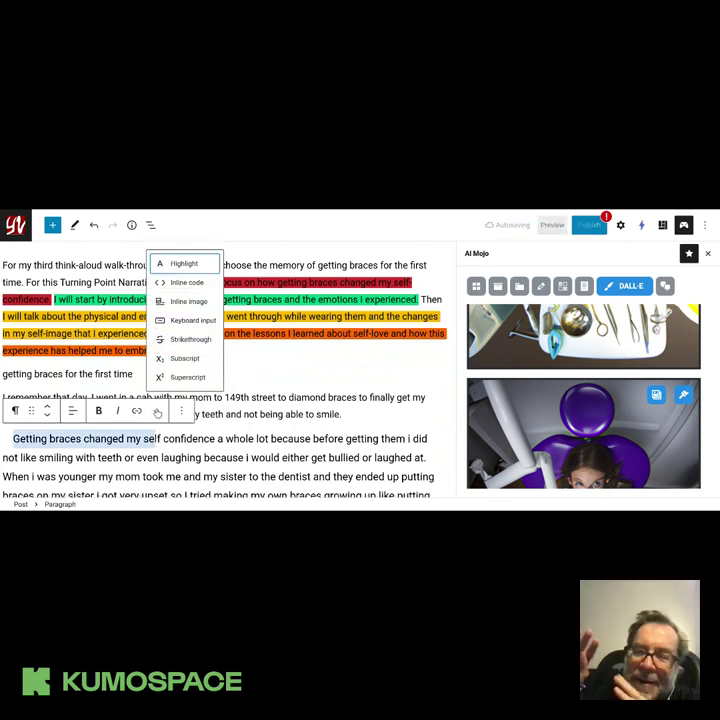
pyautogui.click(157, 411)
pyautogui.click(283, 368)
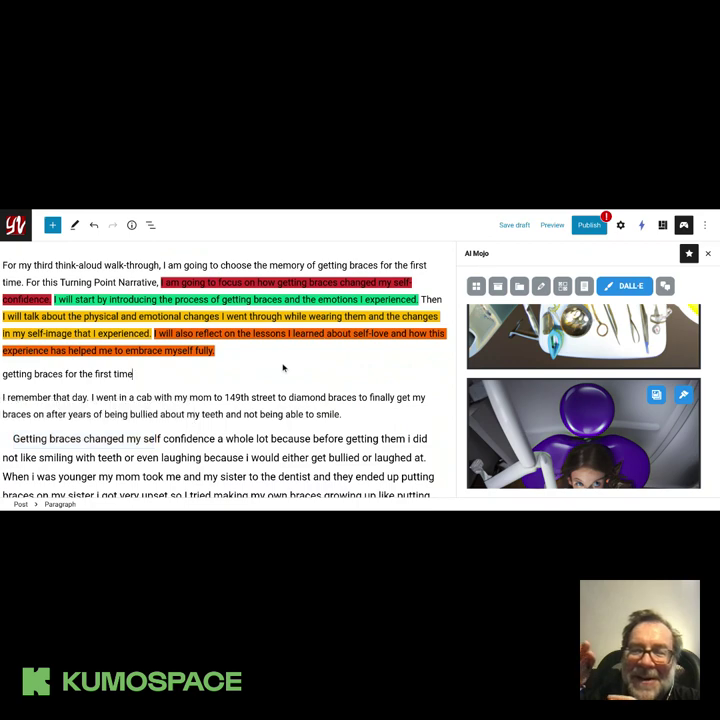
# Examine the opening paragraphs, the rest of the narrative and the images once more, and return to the post's title
pyautogui.scroll(1, 283, 368)
pyautogui.click(141, 395)
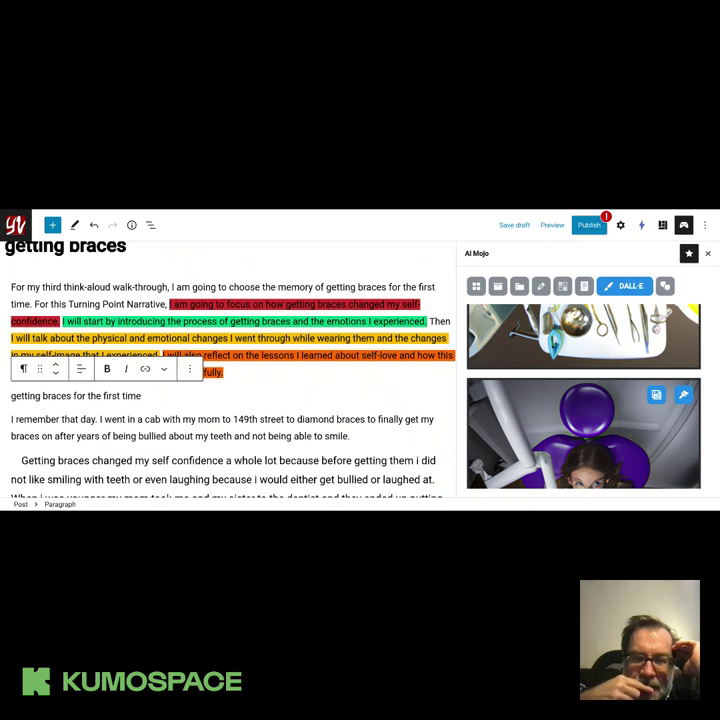
pyautogui.scroll(-2, 263, 388)
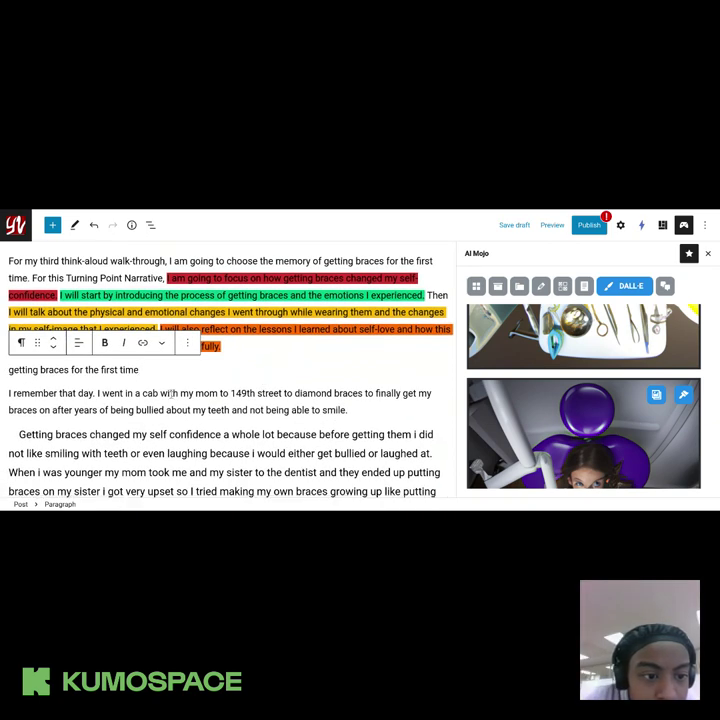
pyautogui.hotkey('ctrl', 'z')
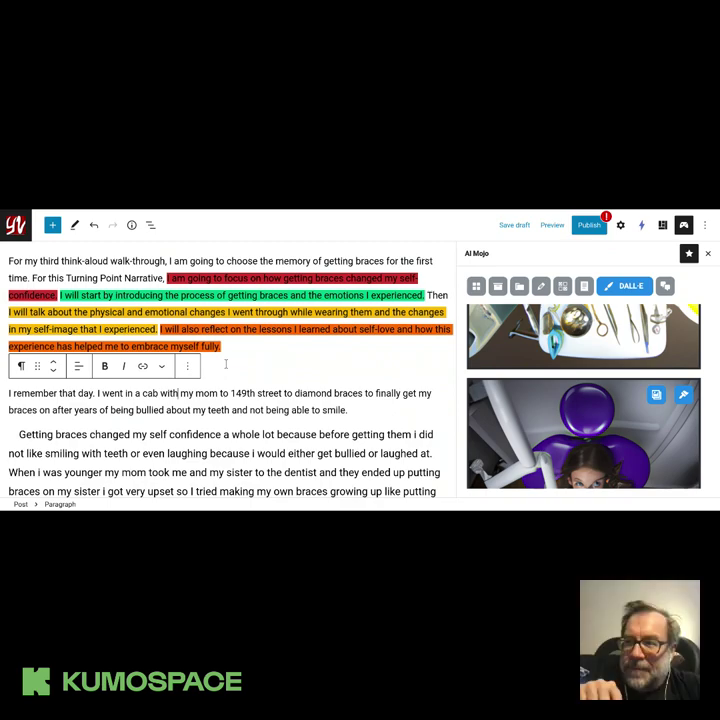
pyautogui.scroll(-3, 226, 364)
pyautogui.scroll(-5, 226, 364)
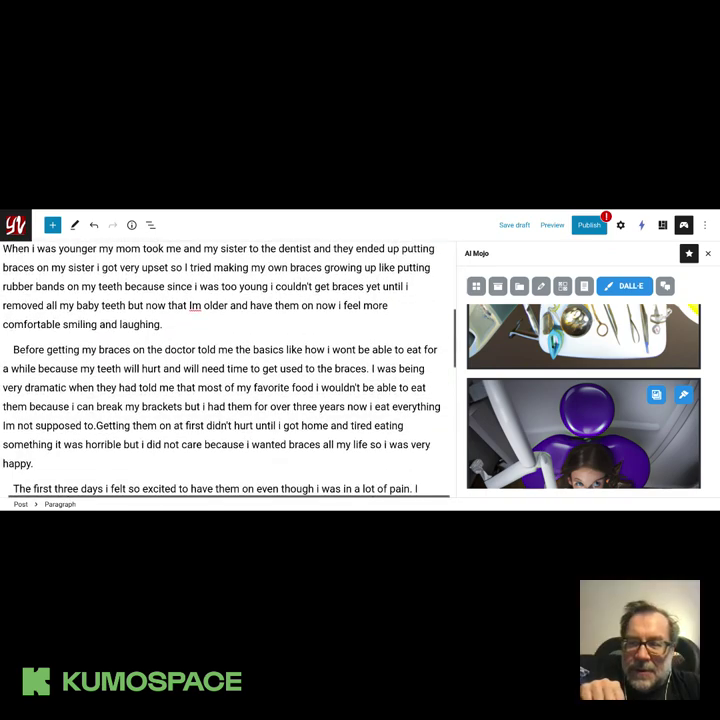
pyautogui.scroll(-5, 226, 364)
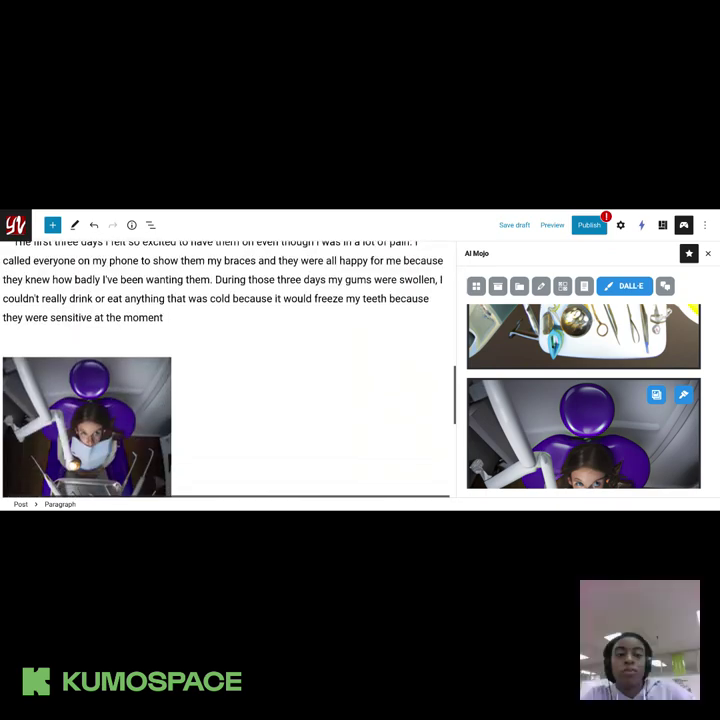
pyautogui.scroll(-3, 226, 364)
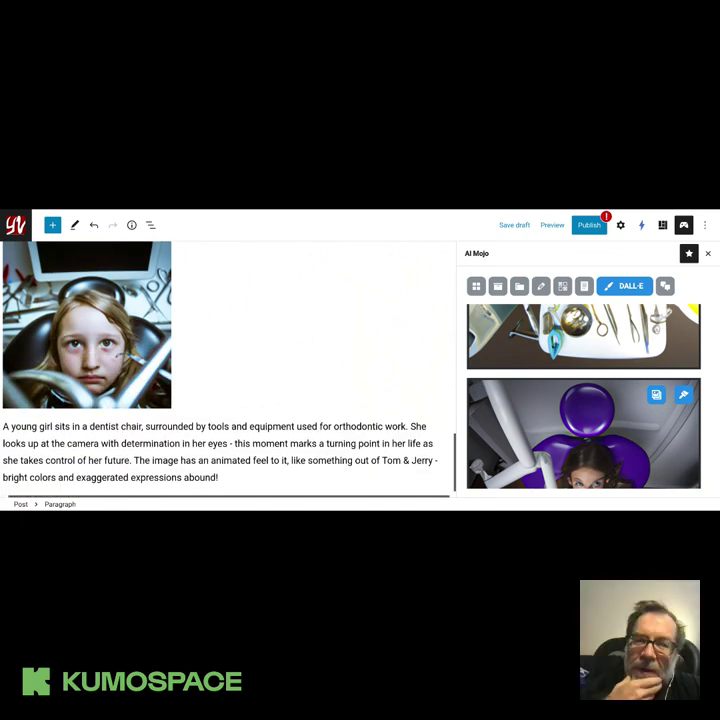
pyautogui.scroll(2, 226, 364)
pyautogui.scroll(10, 180, 392)
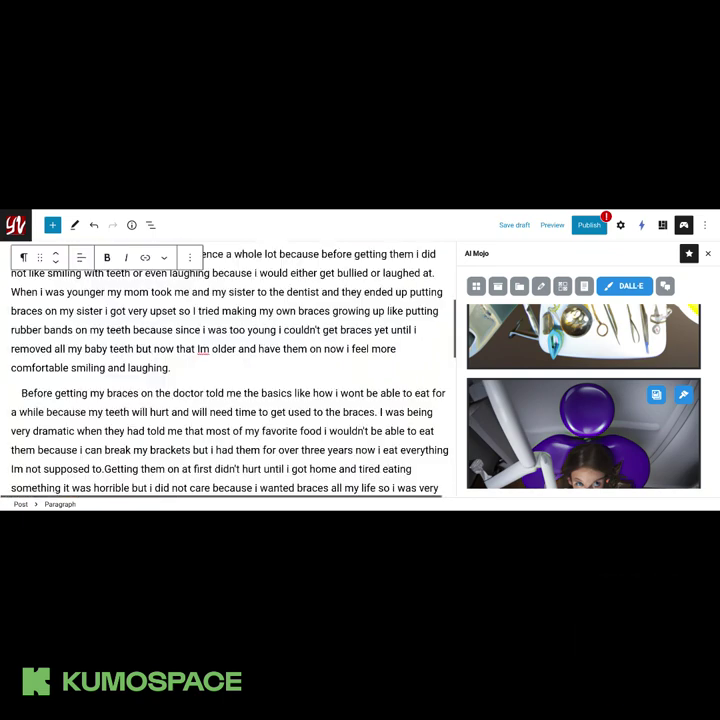
pyautogui.scroll(2, 180, 392)
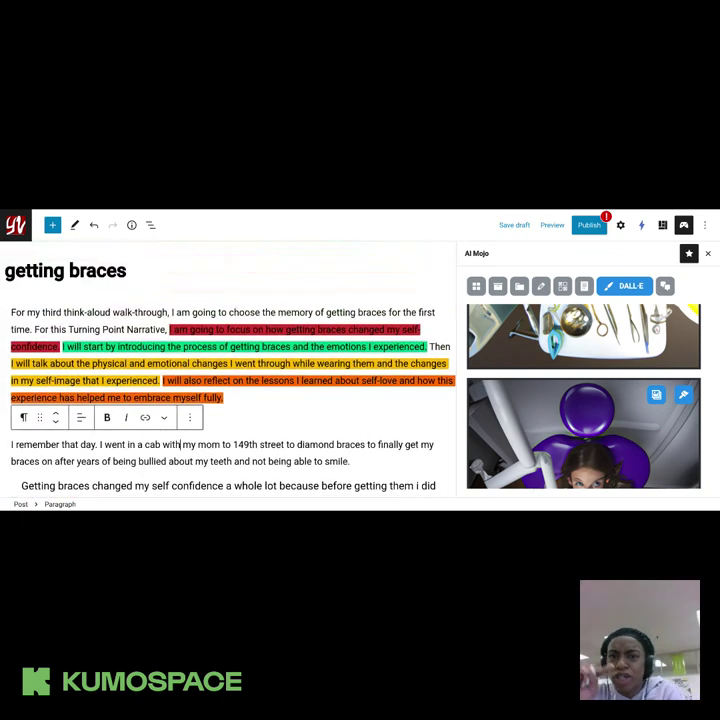